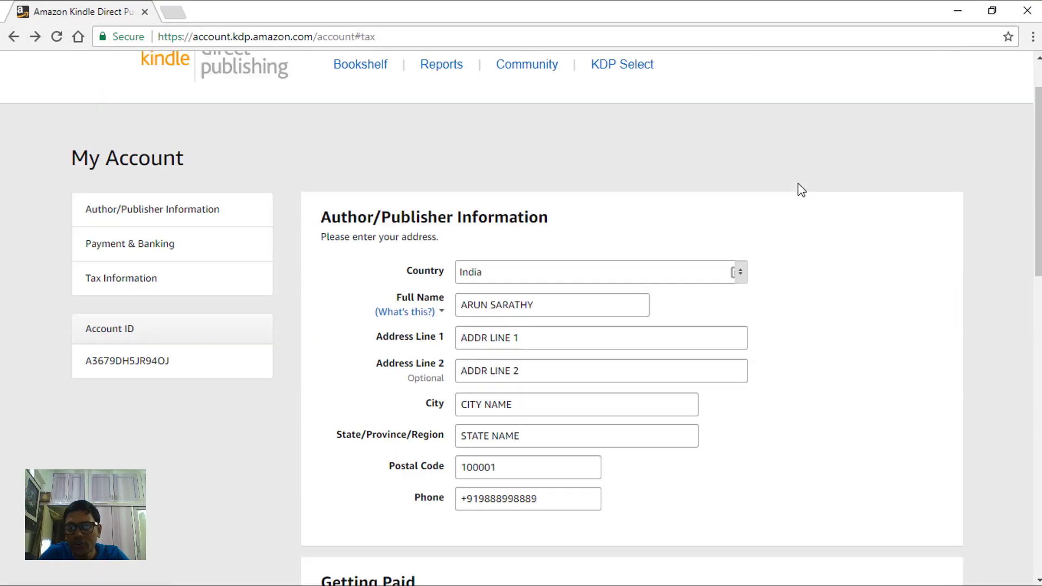
- Go to Tax Information in the account sidebar and begin the tax information interview
scroll(798, 183, "up", 2)
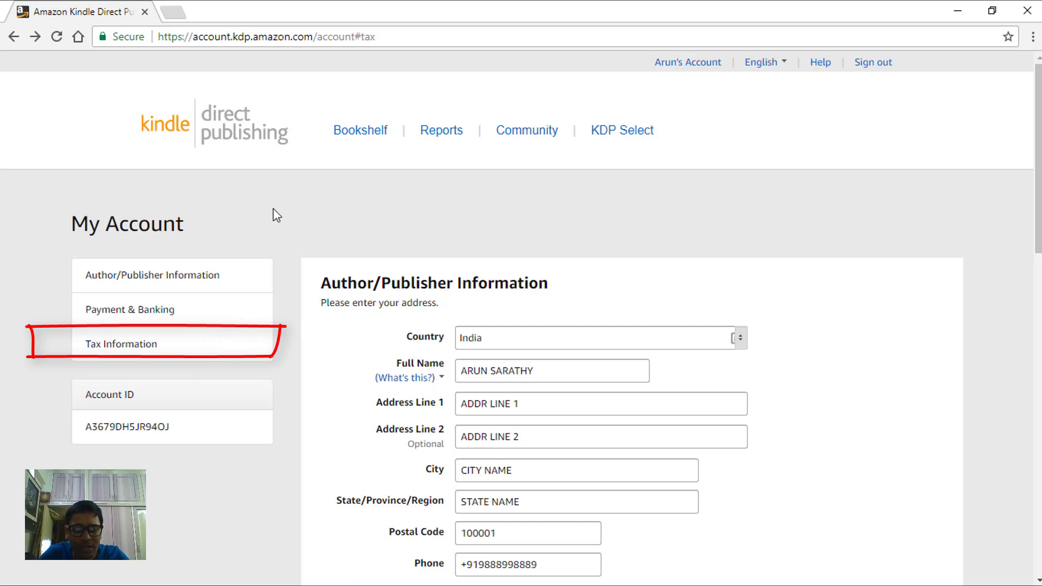
left_click(180, 352)
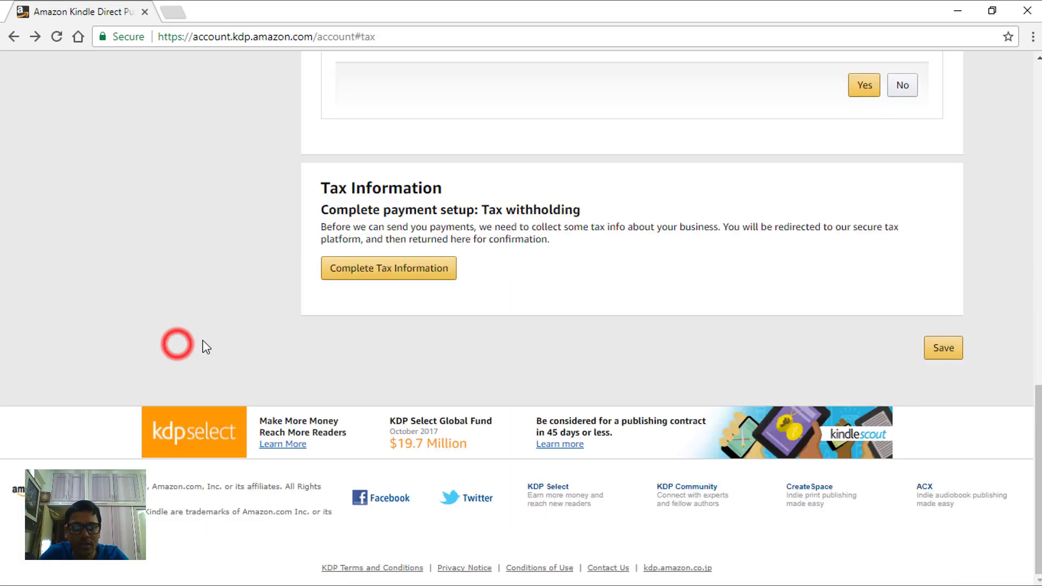
left_click(421, 275)
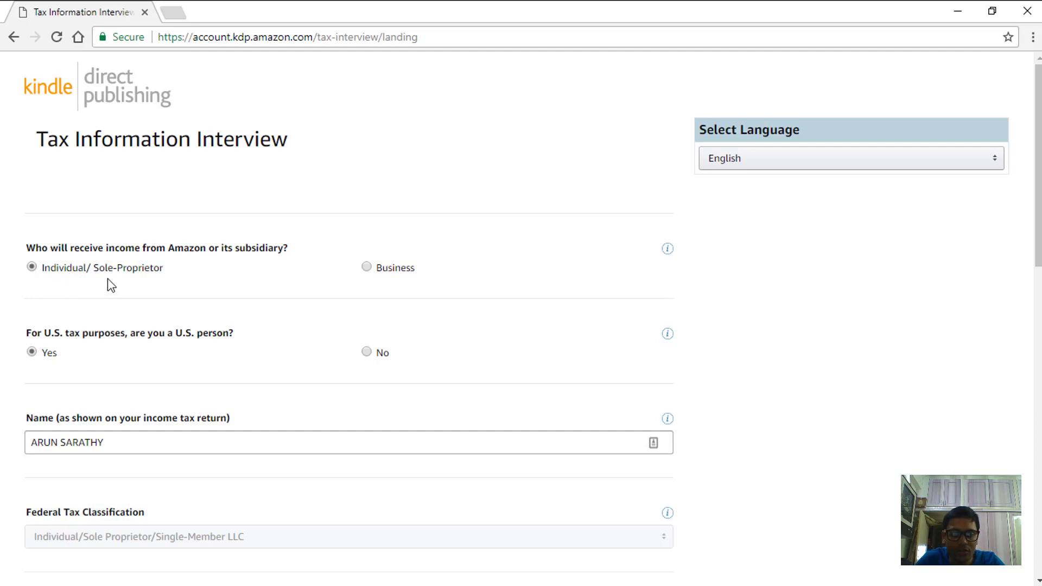
- Keep Individual/Sole-Proprietor as income recipient, answer No to being a U.S. person, and save
left_click(31, 266)
left_click(367, 353)
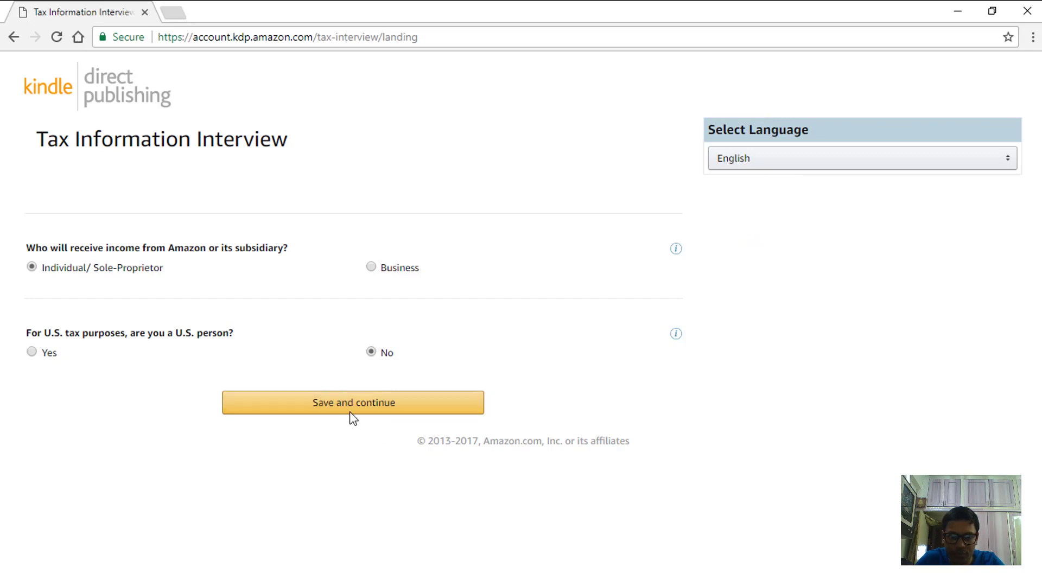
left_click(366, 410)
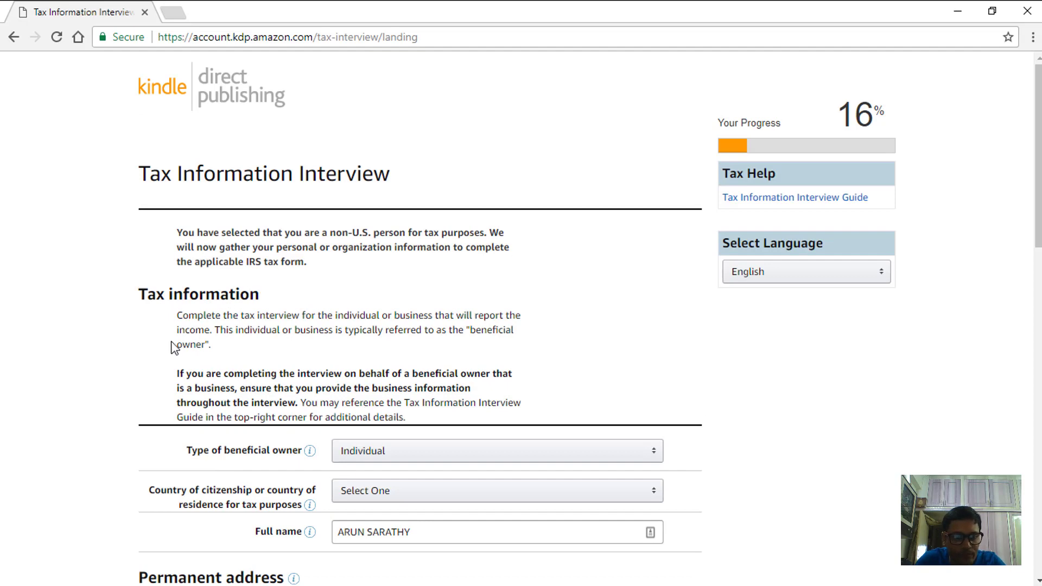
- Set the country of citizenship to India
scroll(179, 304, "down", 3)
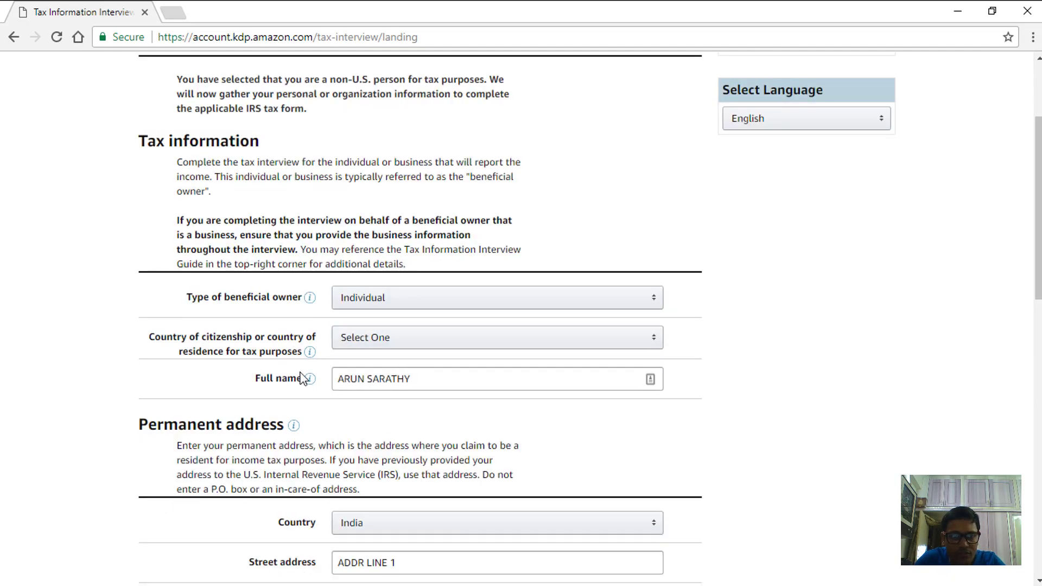
scroll(476, 359, "down", 1)
scroll(476, 358, "down", 4)
scroll(591, 398, "up", 8)
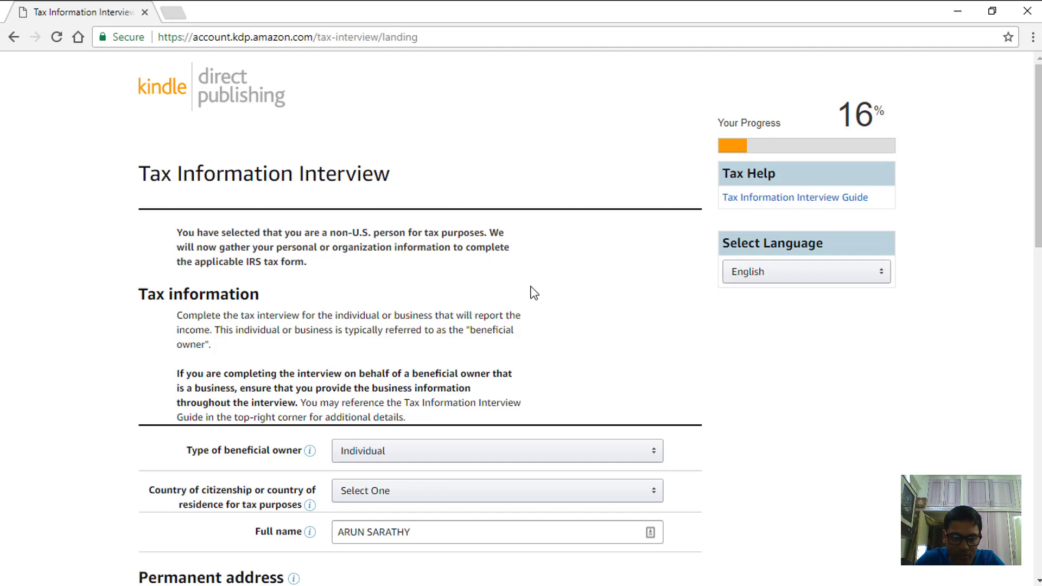
scroll(521, 288, "down", 4)
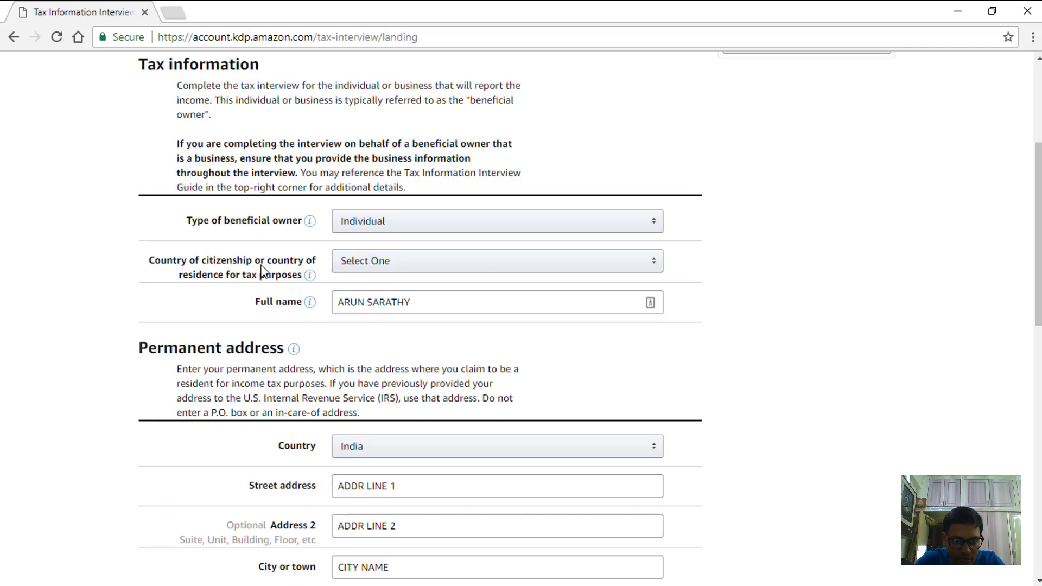
left_click(415, 268)
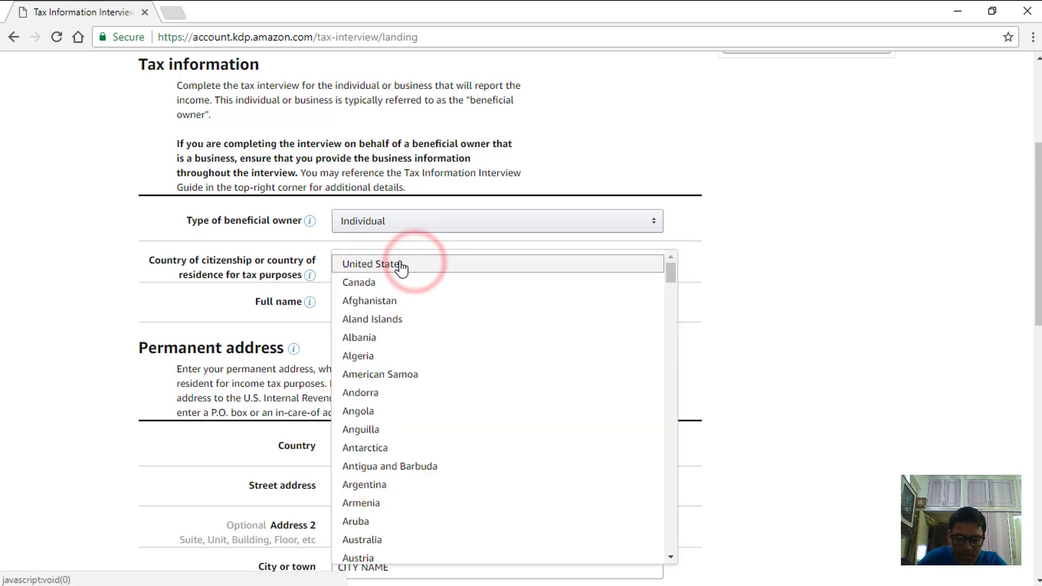
key("i")
key("n")
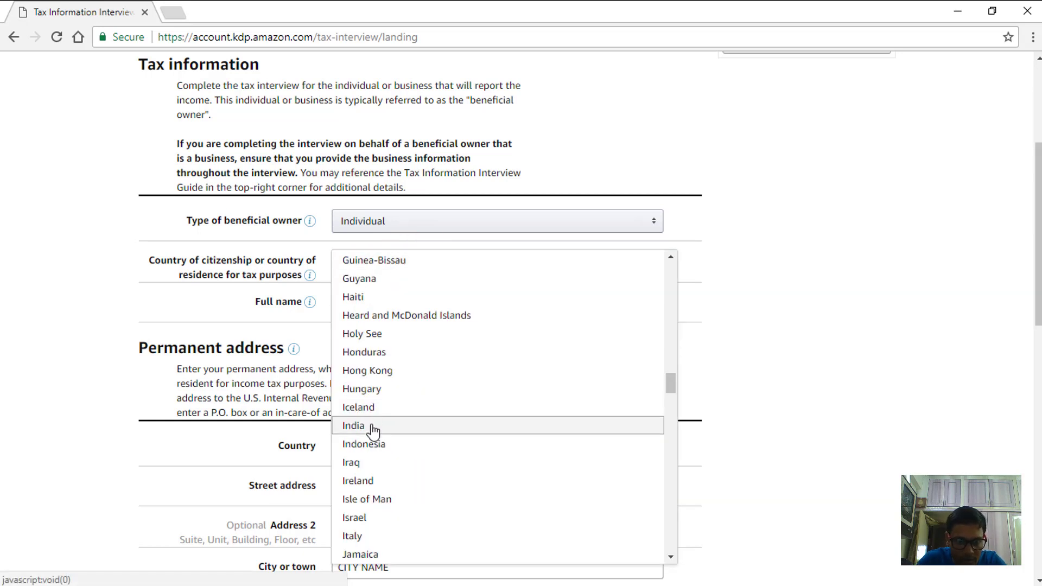
left_click(373, 431)
left_click(411, 349)
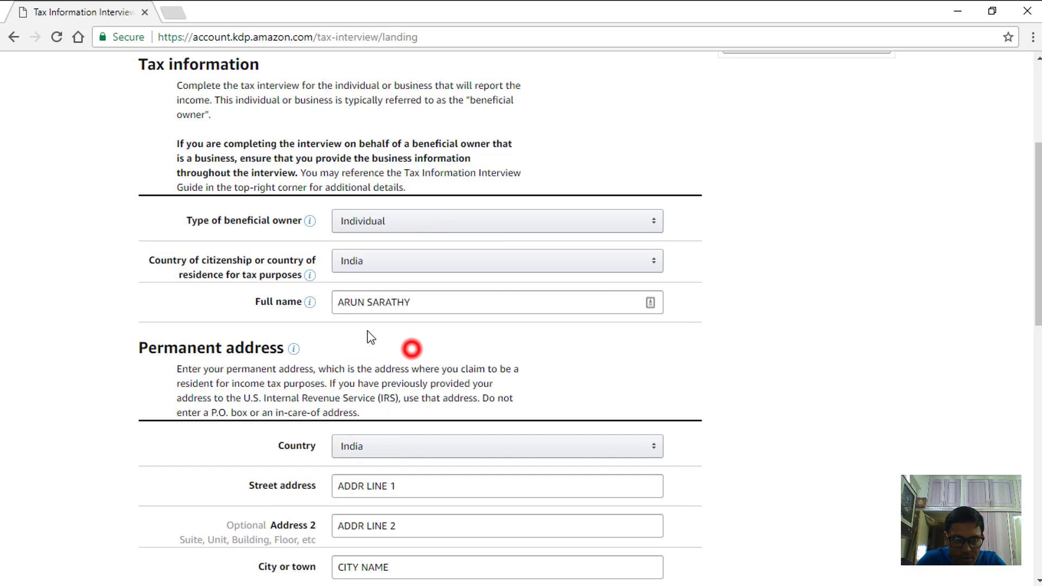
- Keep the mailing address same as permanent and answer No to being an intermediary agent
scroll(400, 290, "down", 3)
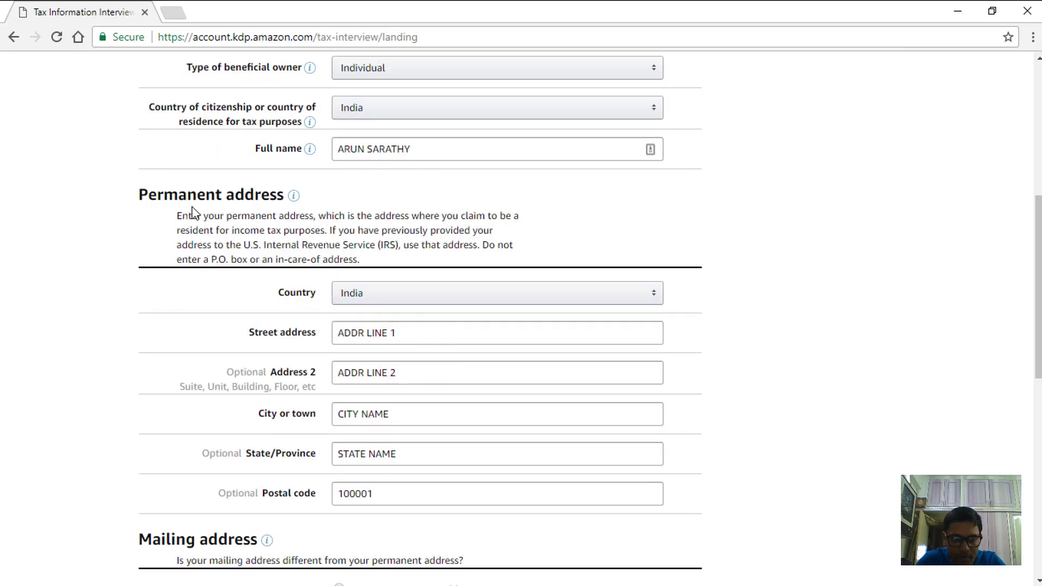
scroll(428, 348, "down", 5)
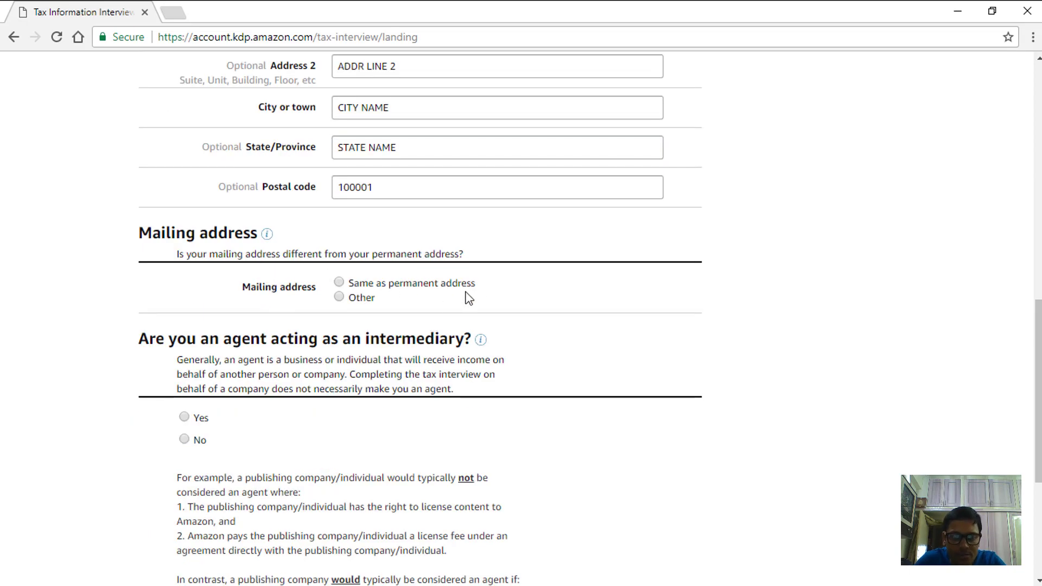
left_click(340, 282)
scroll(304, 287, "down", 1)
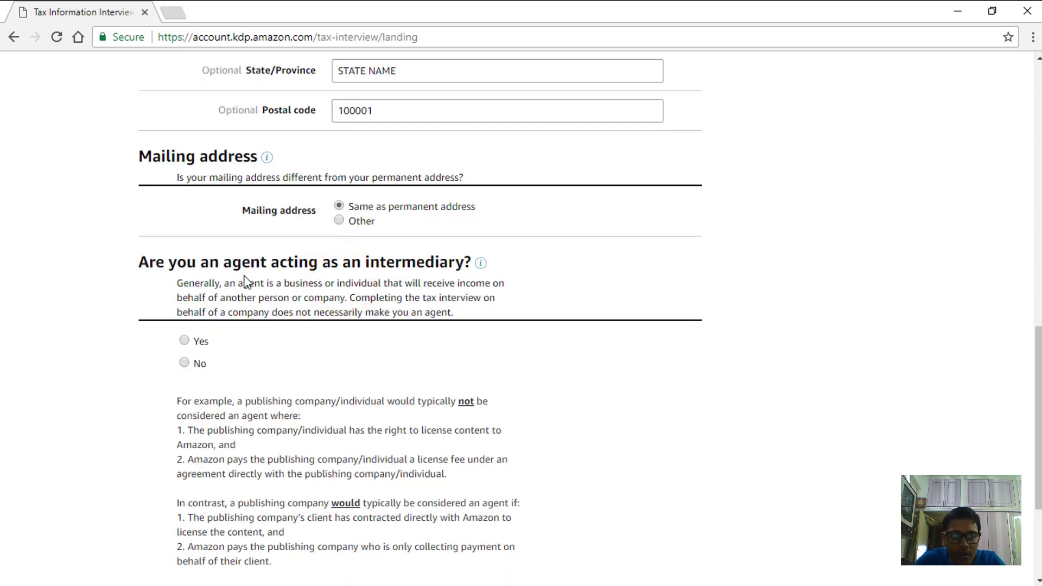
scroll(287, 288, "down", 1)
left_click(187, 284)
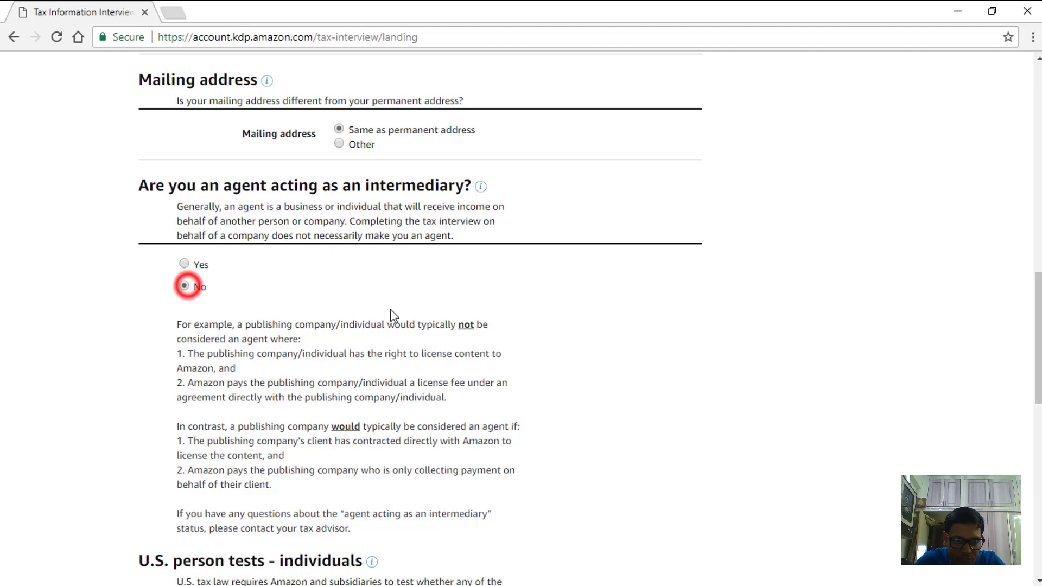
scroll(390, 309, "down", 1)
scroll(475, 307, "down", 3)
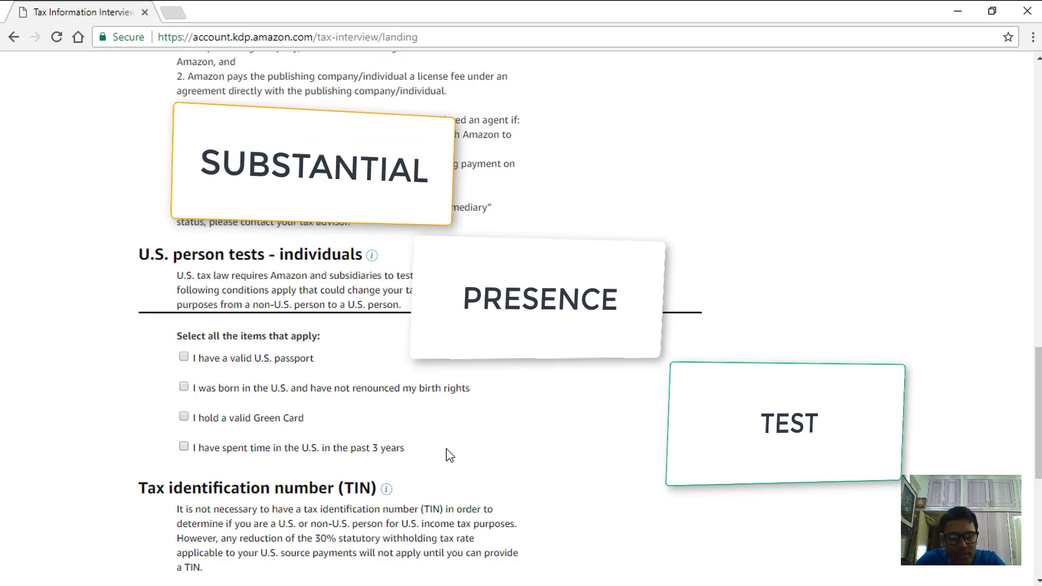
- Declare having a foreign (non-U.S.) income tax identification number and save the page
scroll(404, 343, "down", 3)
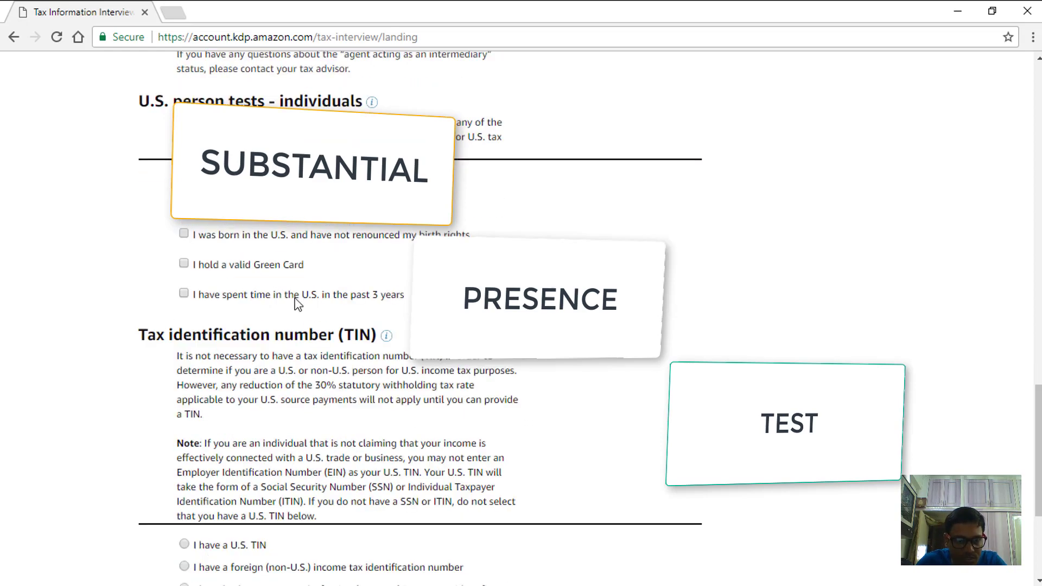
scroll(298, 304, "down", 3)
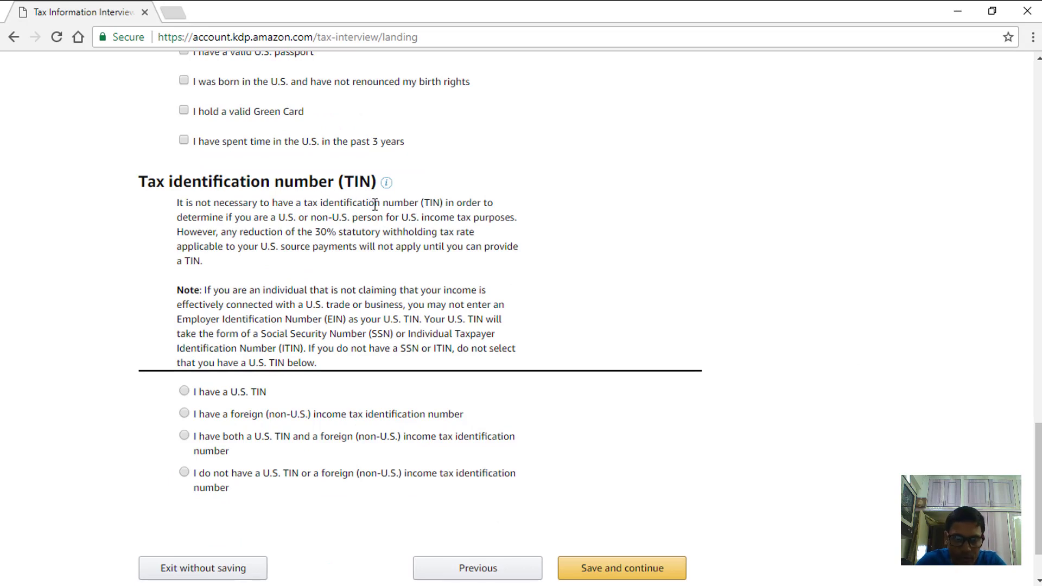
scroll(359, 308, "down", 2)
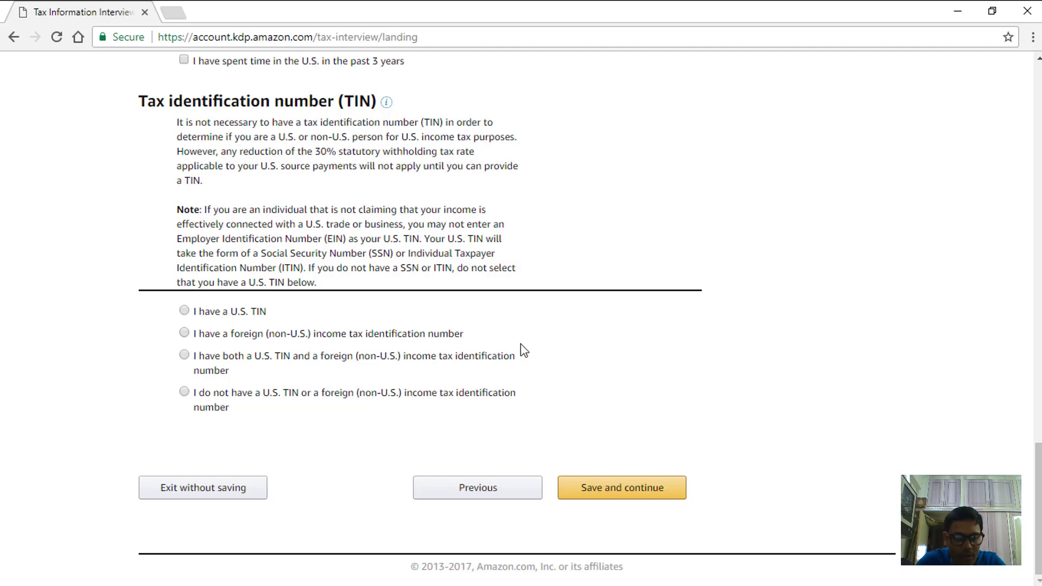
left_click(185, 333)
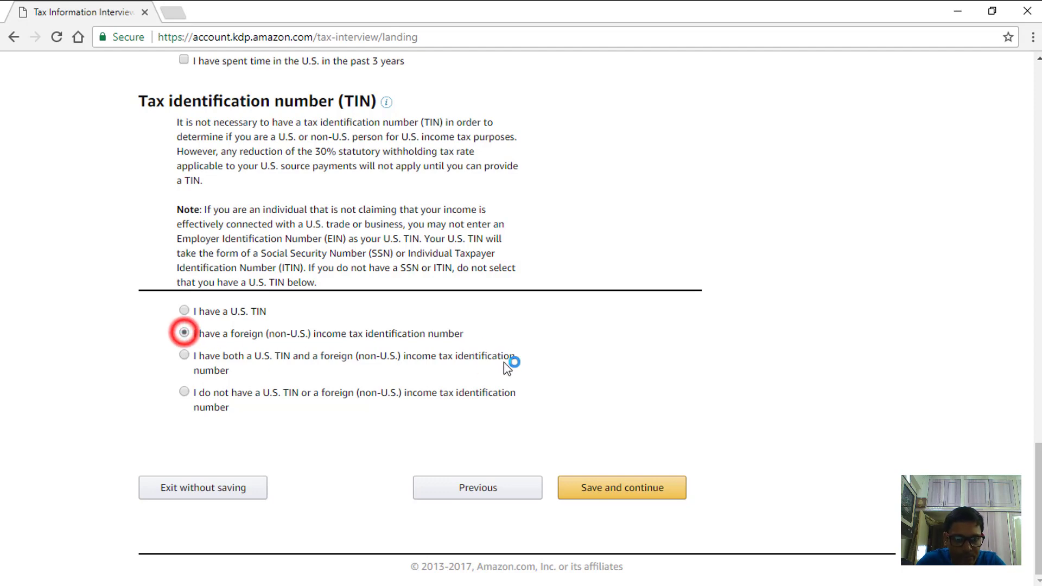
left_click(639, 487)
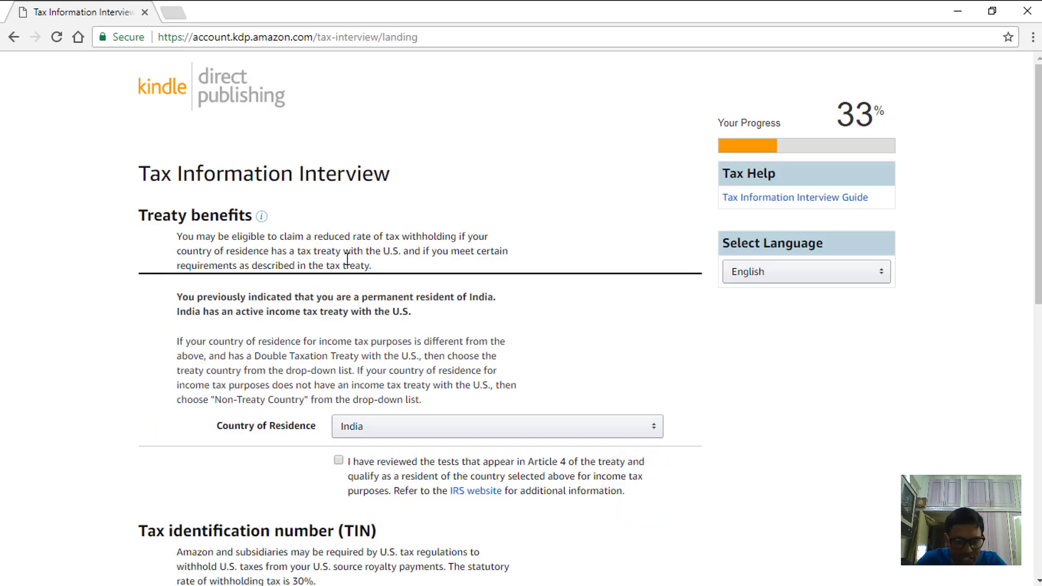
- Confirm the Article 4 treaty residency tests for India were reviewed
scroll(476, 251, "down", 1)
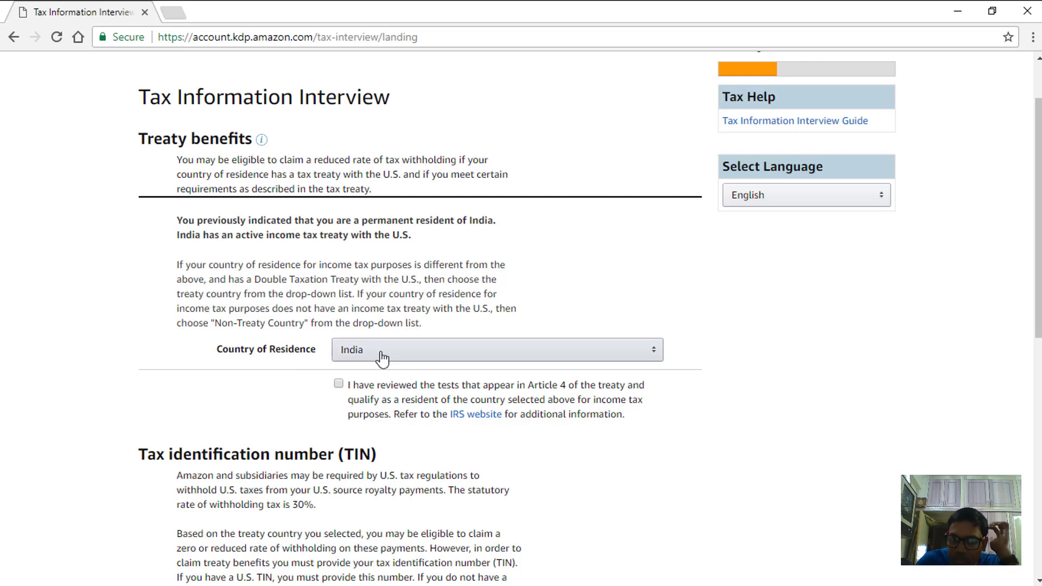
left_click(338, 384)
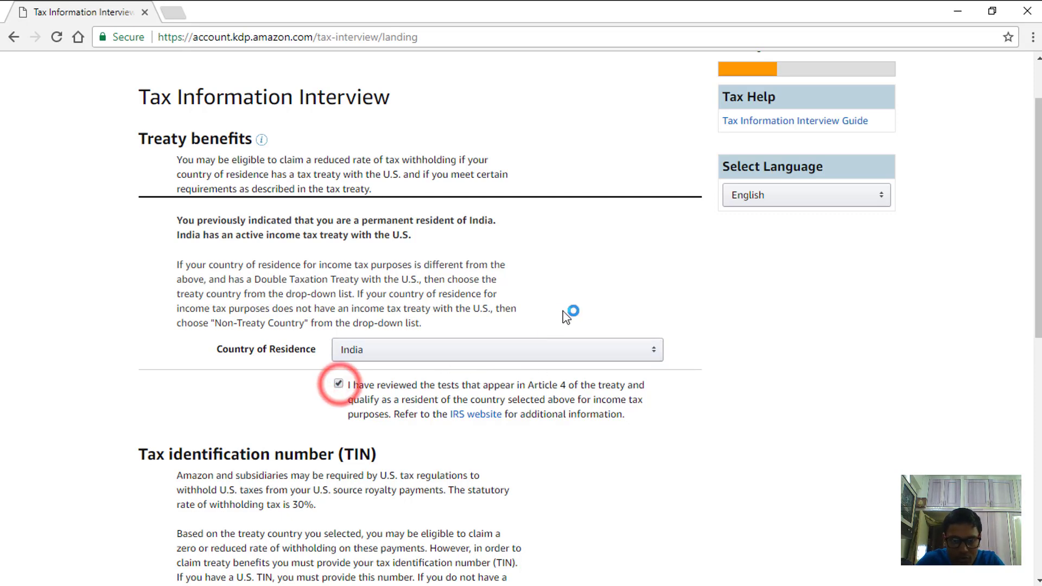
scroll(579, 372, "down", 2)
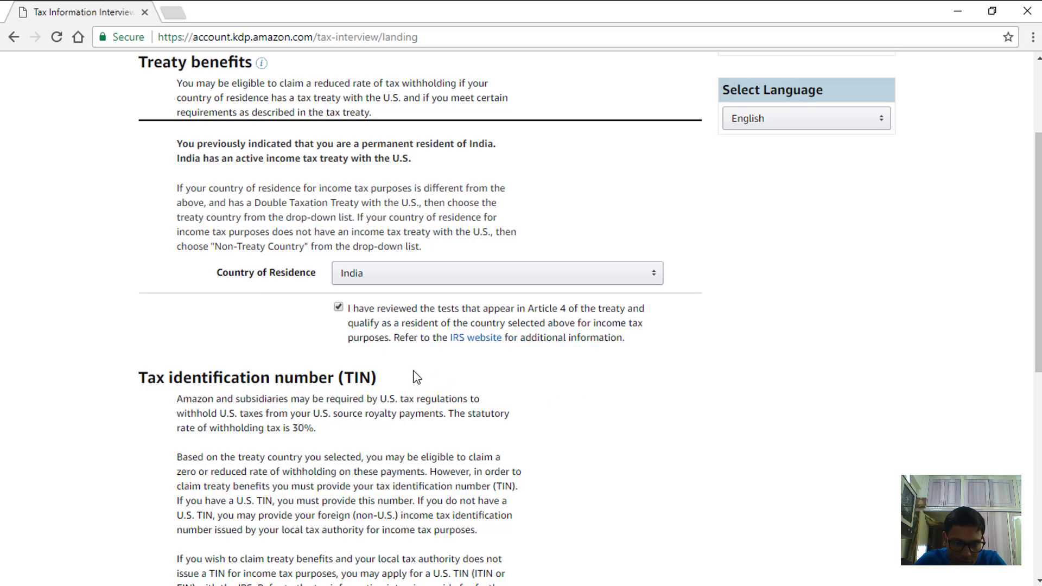
left_click(338, 308)
scroll(472, 286, "down", 4)
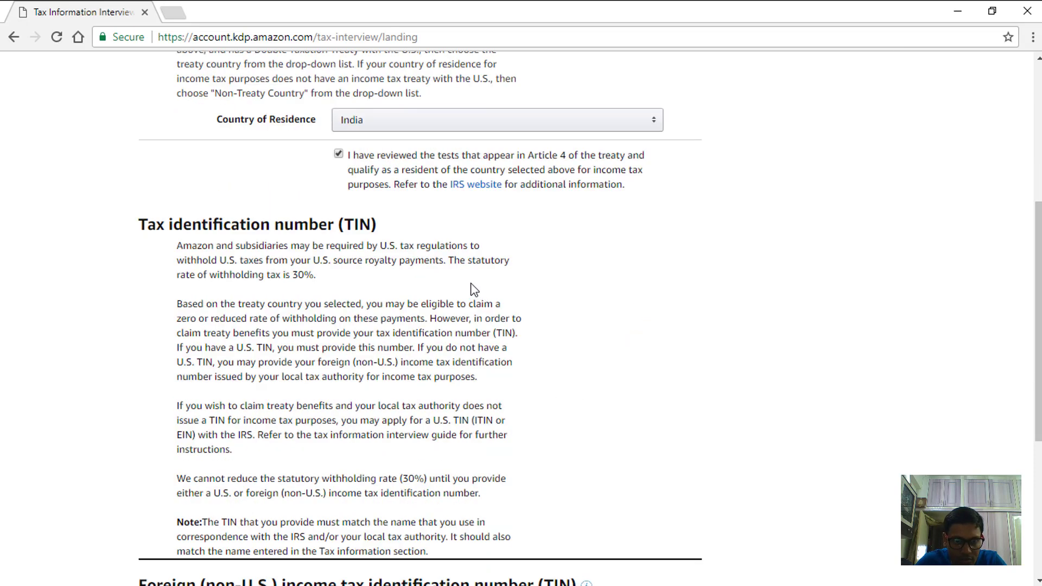
- Enter the foreign TIN, tick its confirmation checkbox, and save to reach the review page
scroll(395, 205, "down", 4)
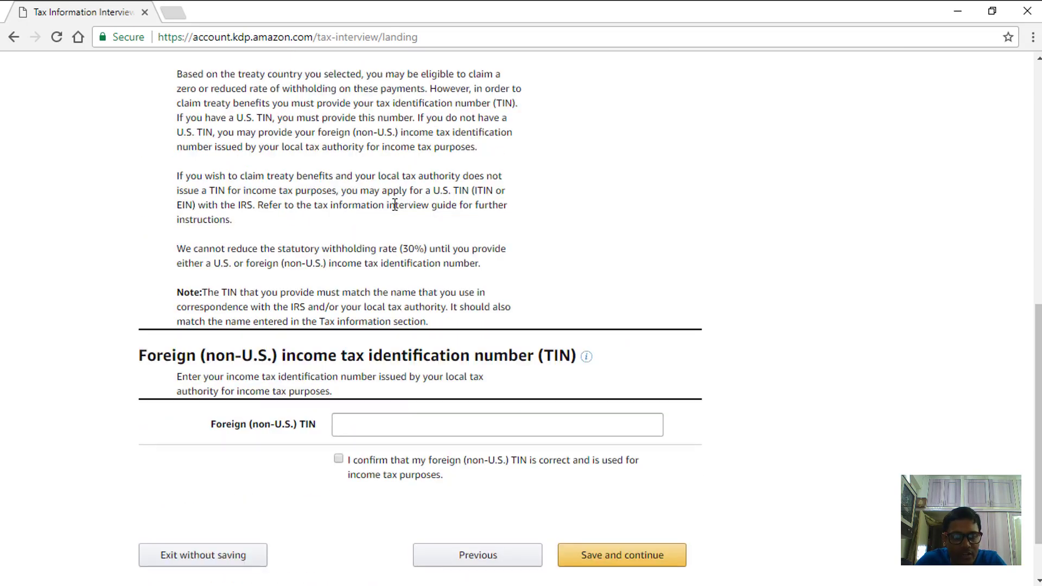
left_click(397, 357)
left_click(396, 357)
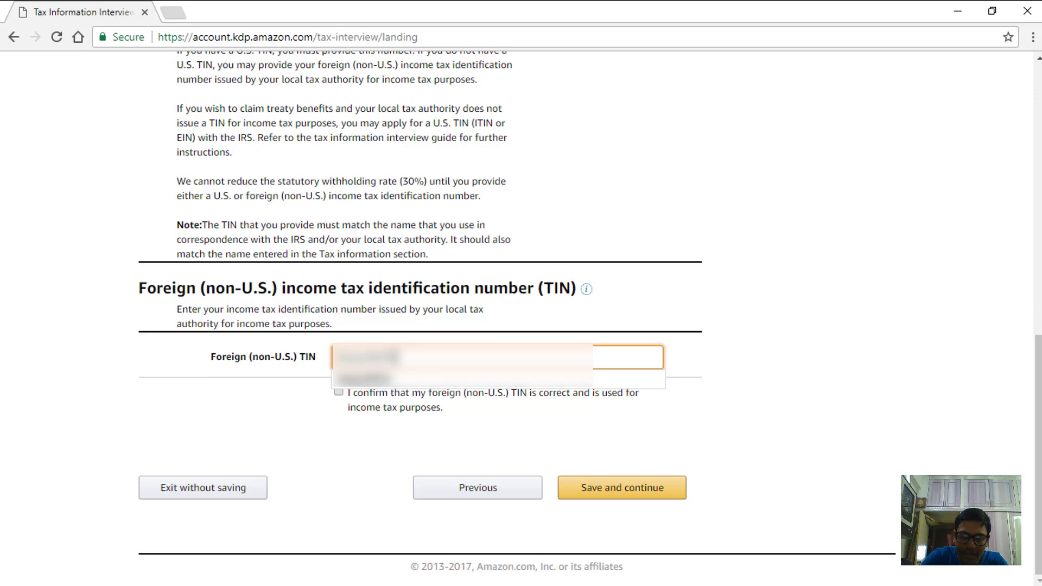
left_click(338, 392)
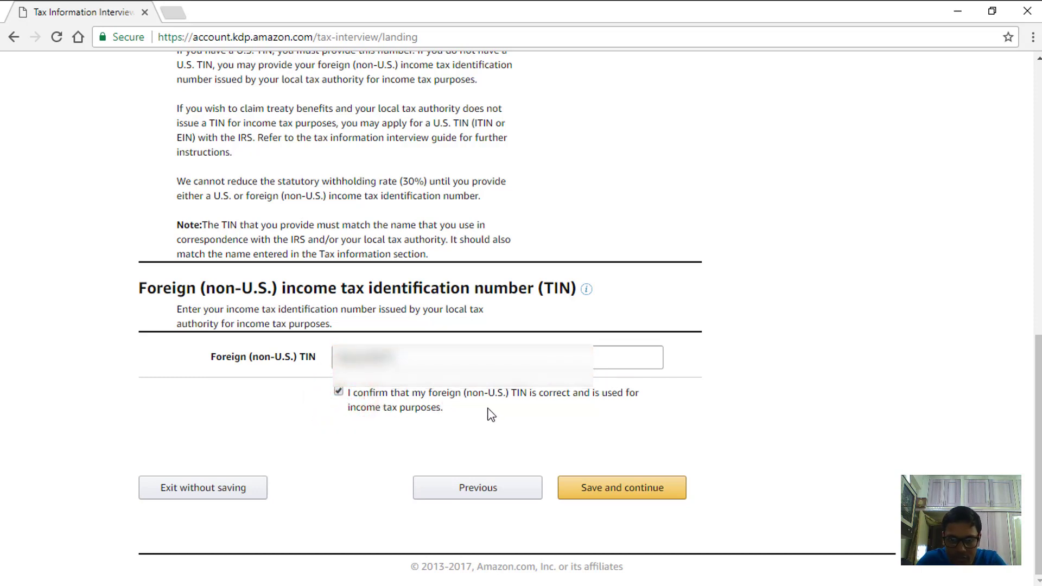
left_click(615, 491)
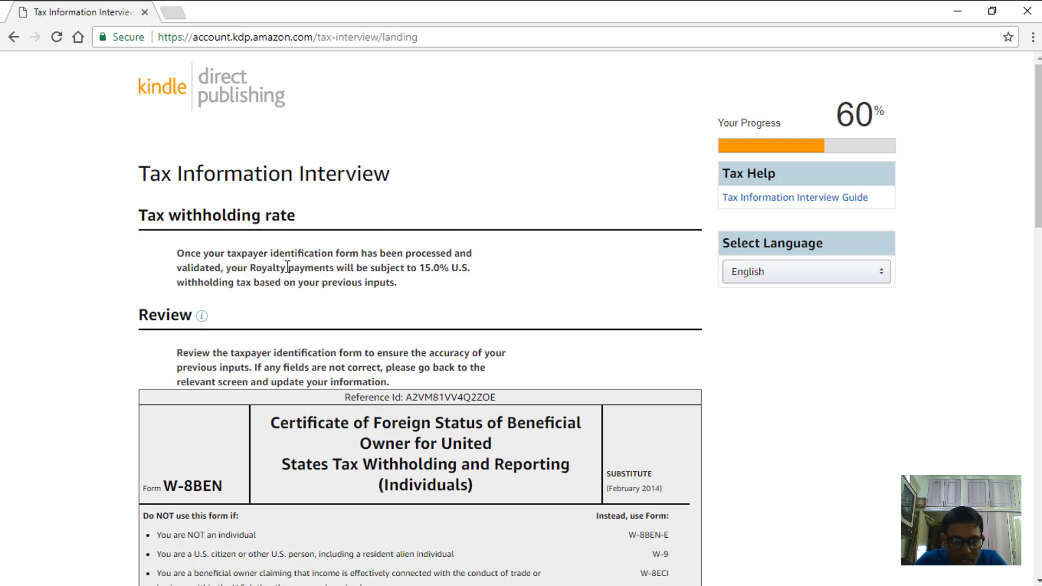
- Inspect the 15.0% withholding rate details on the W-8BEN review page
left_click_drag(400, 267, 471, 268)
left_click(254, 276)
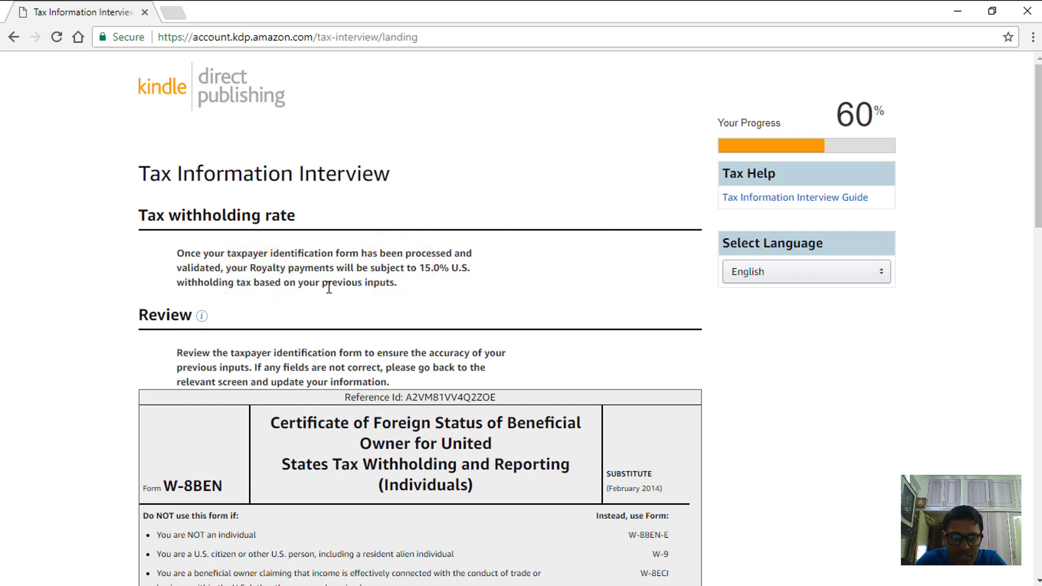
left_click_drag(324, 284, 415, 287)
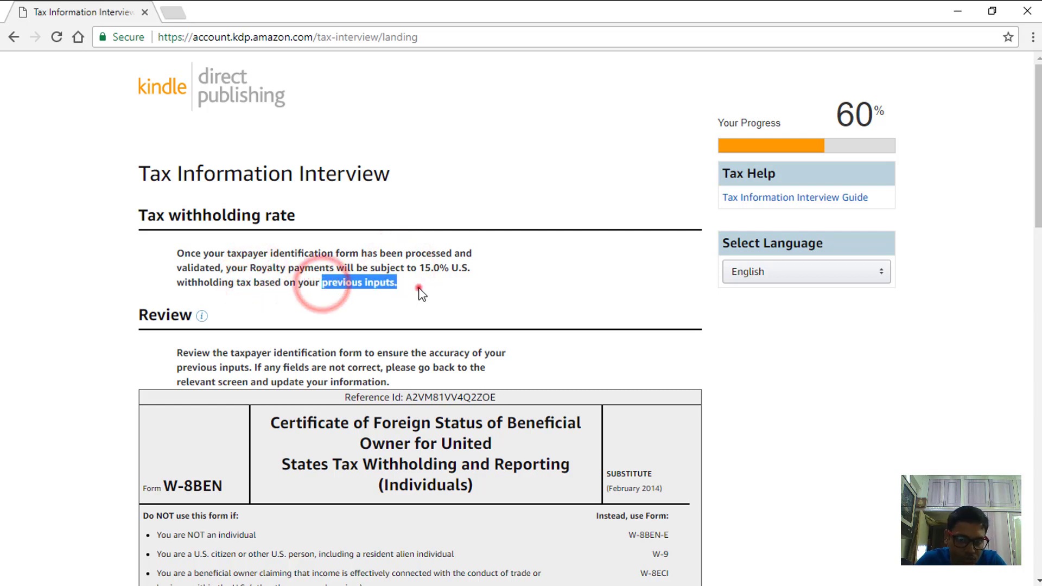
left_click(418, 288)
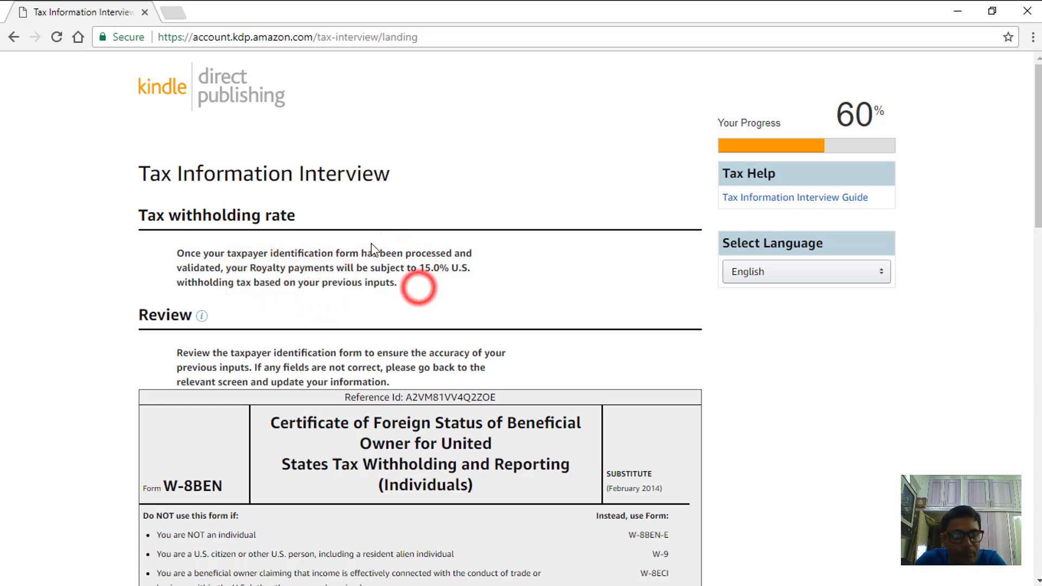
left_click(434, 284)
left_click(433, 285)
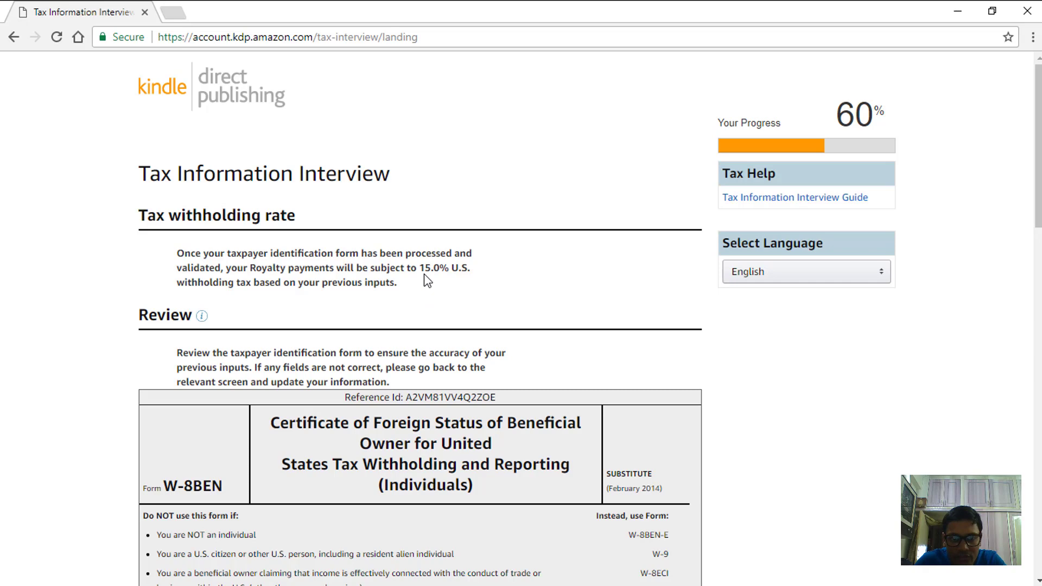
left_click(422, 294)
- Read through the rest of the W-8BEN review and save it
scroll(455, 217, "down", 4)
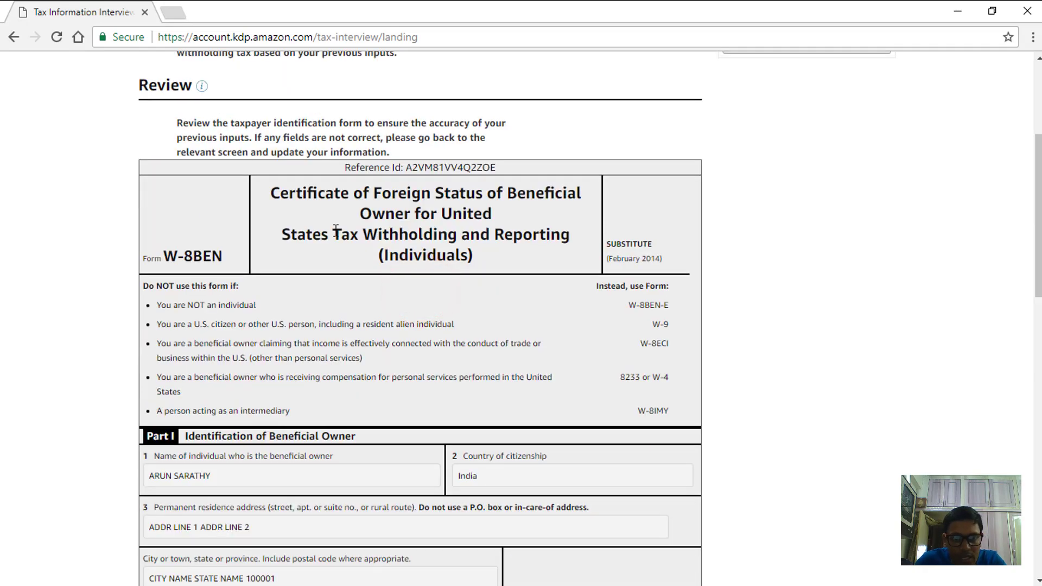
scroll(334, 163, "up", 3)
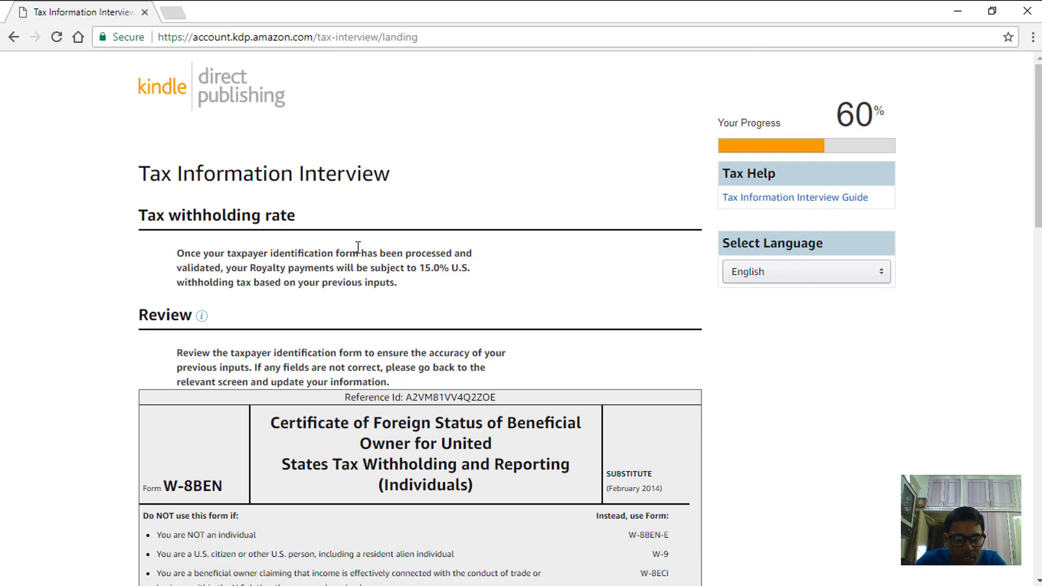
scroll(371, 243, "down", 1)
scroll(371, 243, "down", 1)
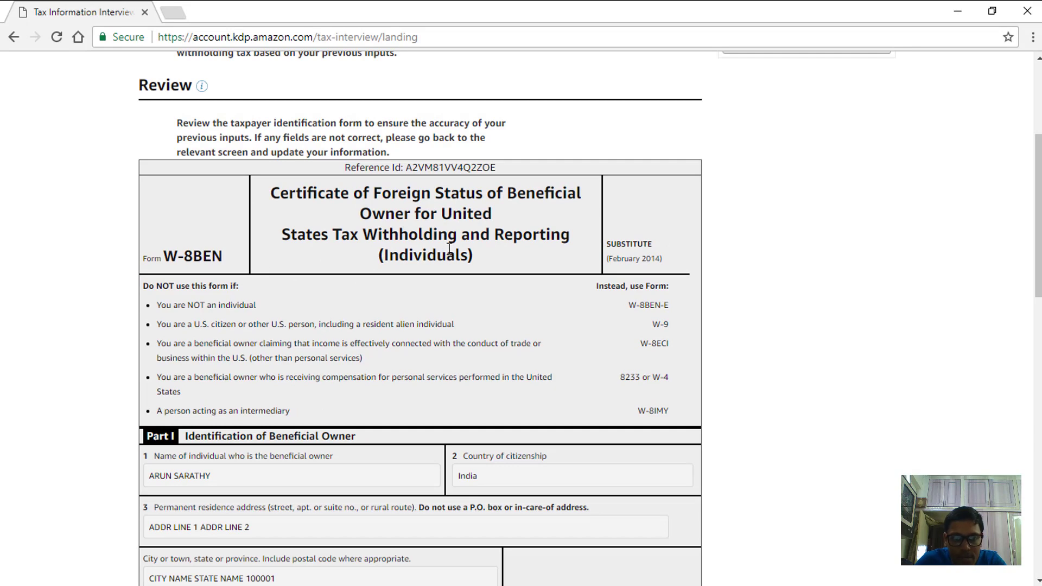
scroll(471, 235, "up", 3)
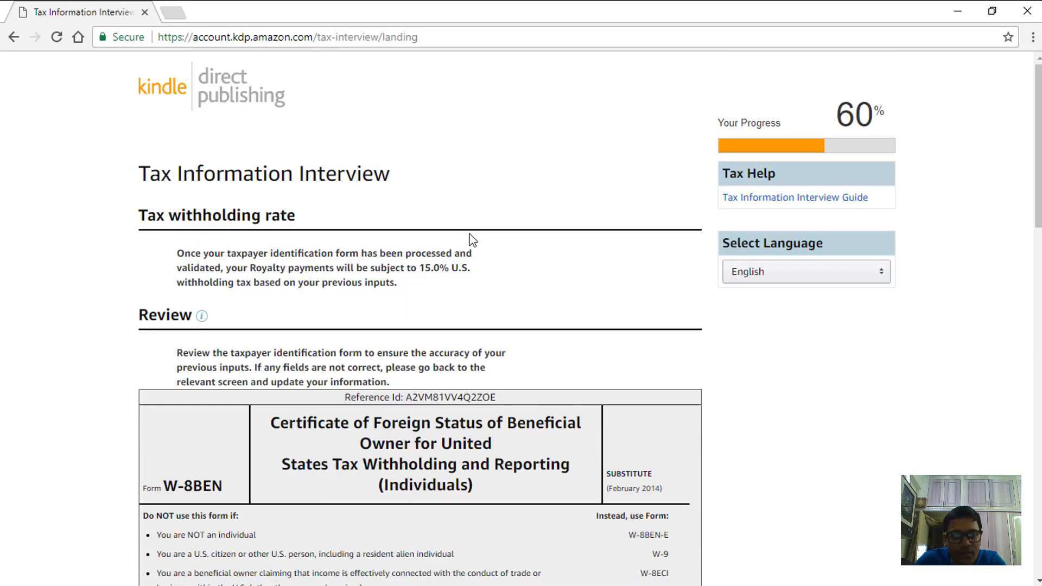
scroll(534, 228, "down", 4)
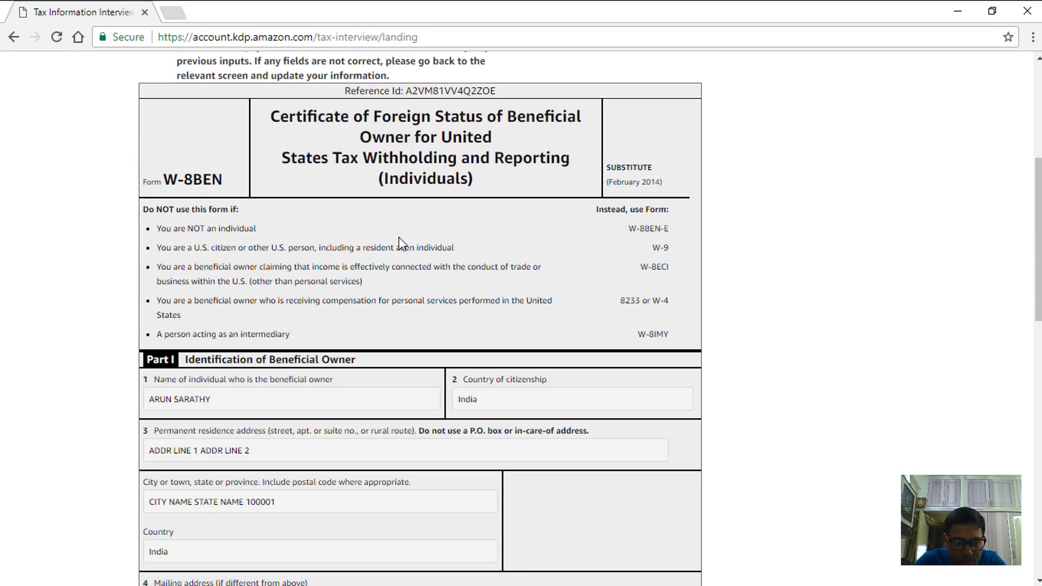
scroll(582, 251, "down", 15)
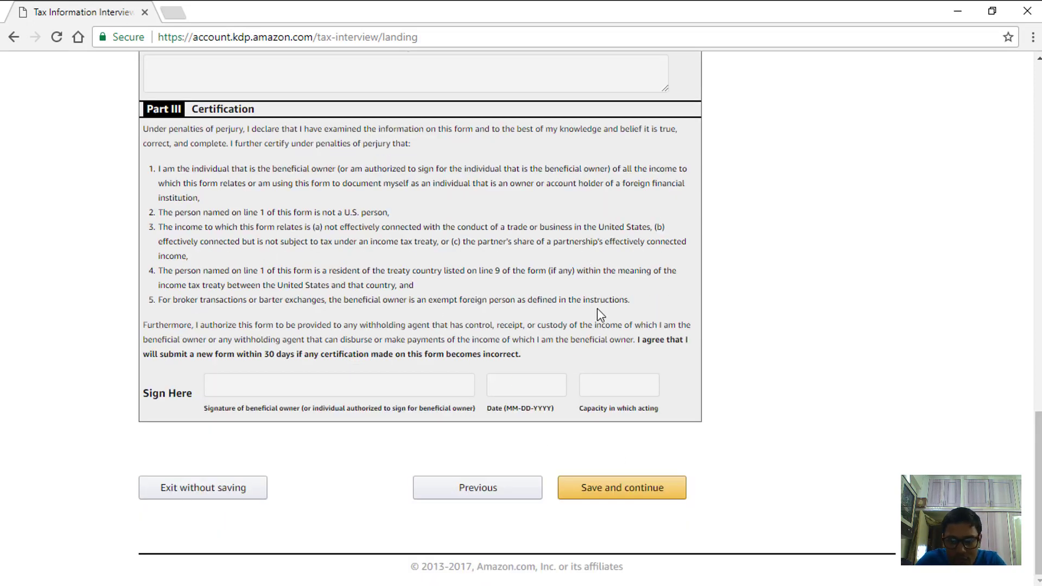
left_click(614, 492)
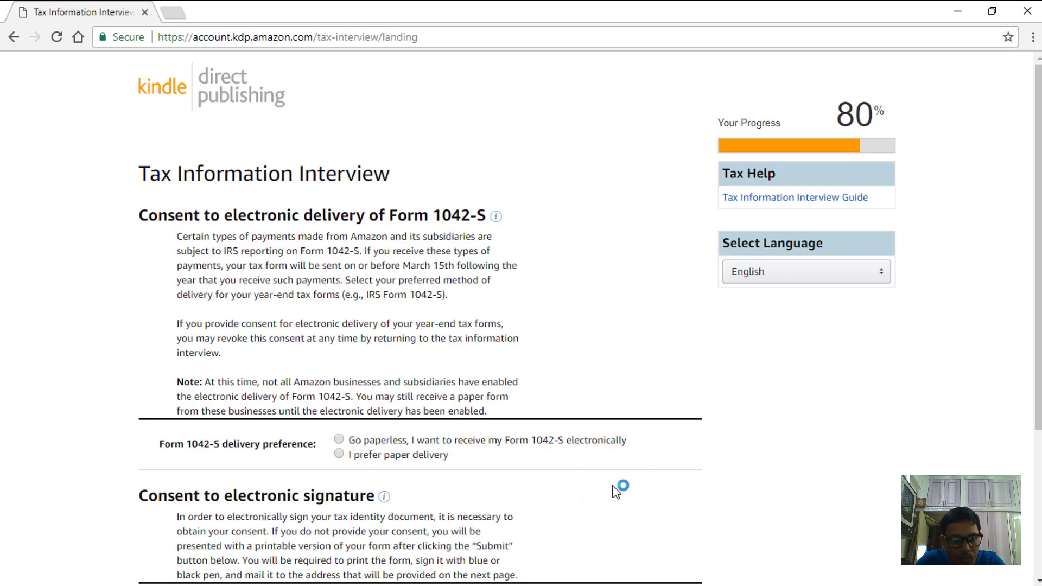
- Choose paperless delivery of Form 1042-S and consent to signing electronically
scroll(347, 315, "down", 3)
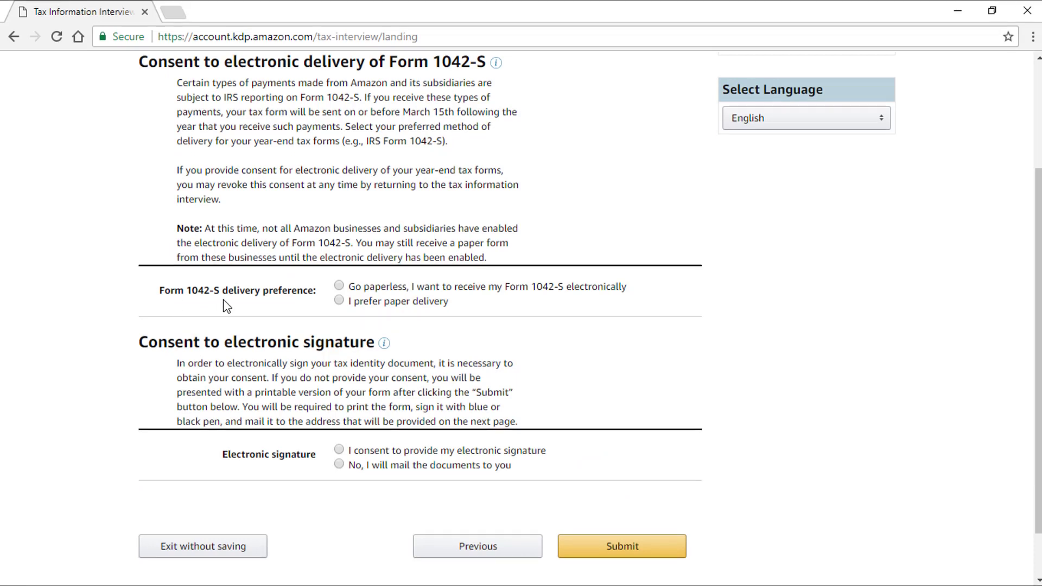
left_click(339, 286)
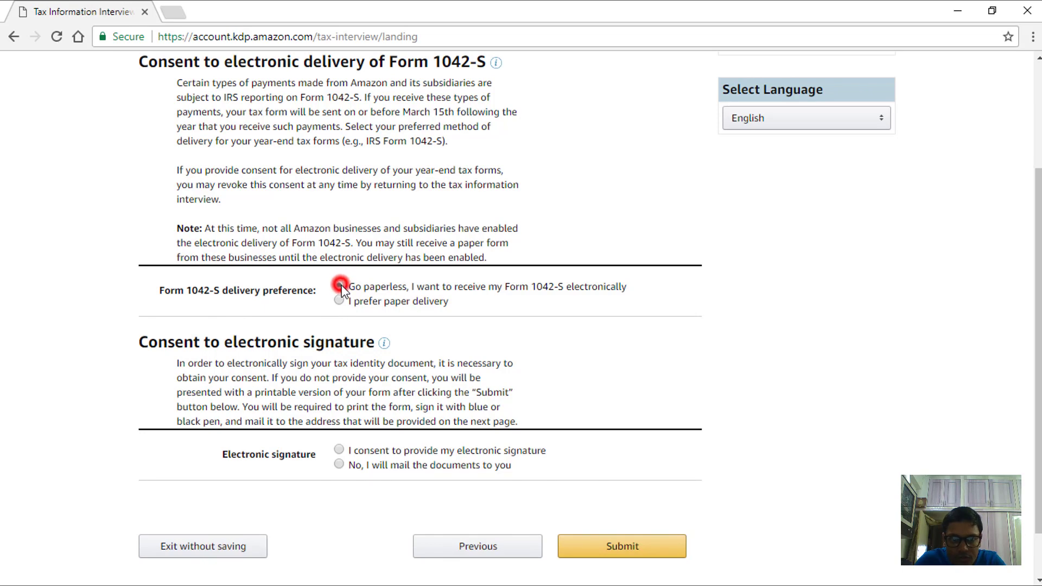
scroll(418, 315, "down", 1)
left_click(383, 284)
left_click(414, 295)
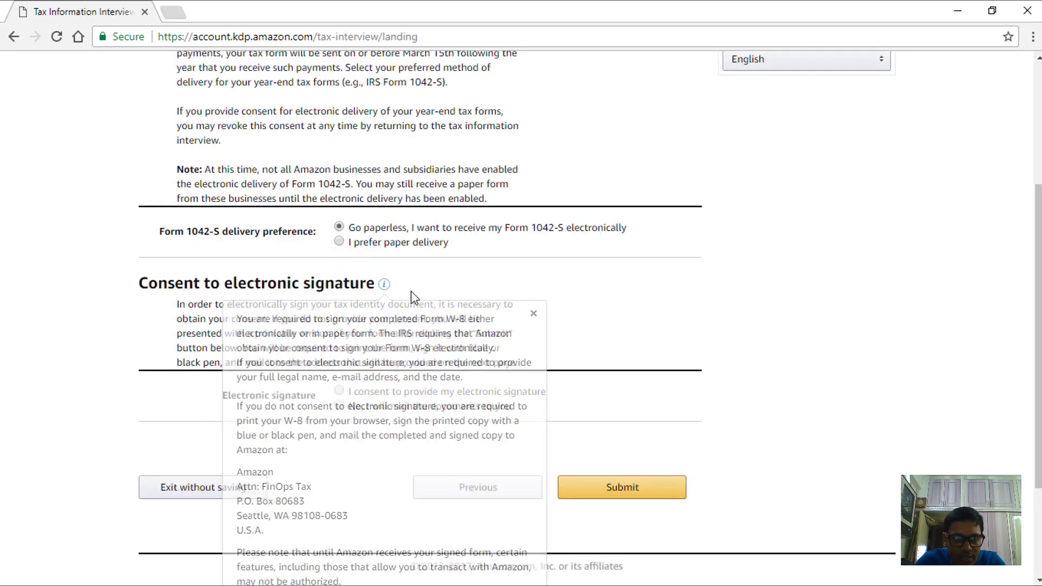
left_click(475, 331)
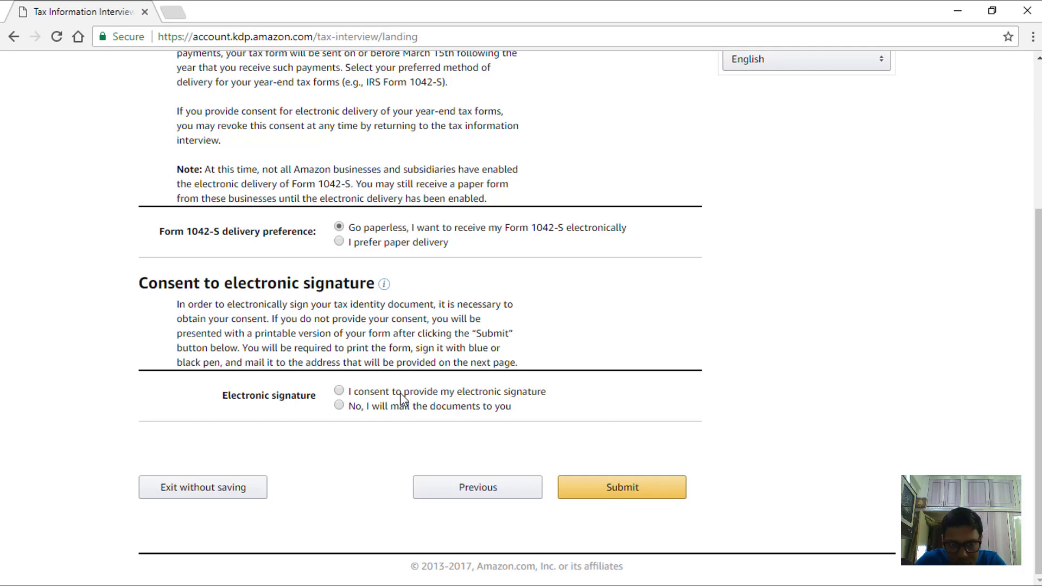
left_click(338, 391)
- Tick all the perjury certification checkboxes, from non-U.S. person through resubmission agreement
scroll(541, 316, "down", 5)
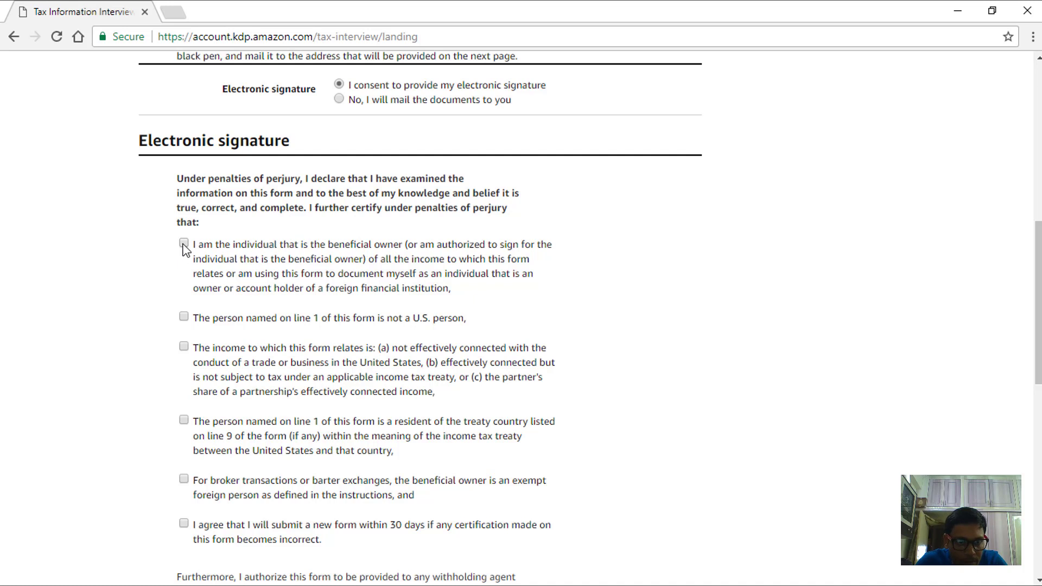
left_click(183, 316)
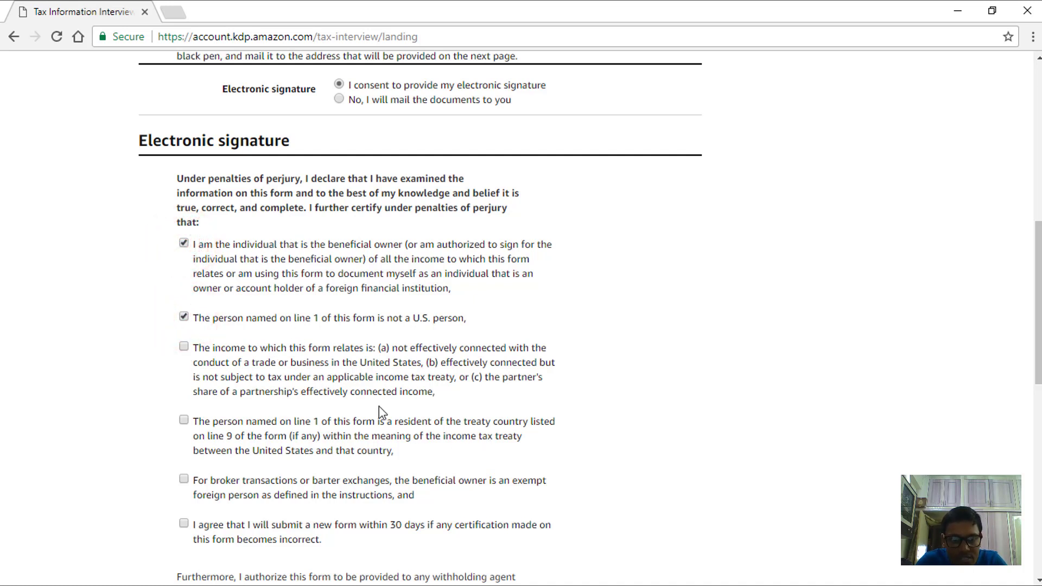
left_click(185, 346)
left_click(184, 420)
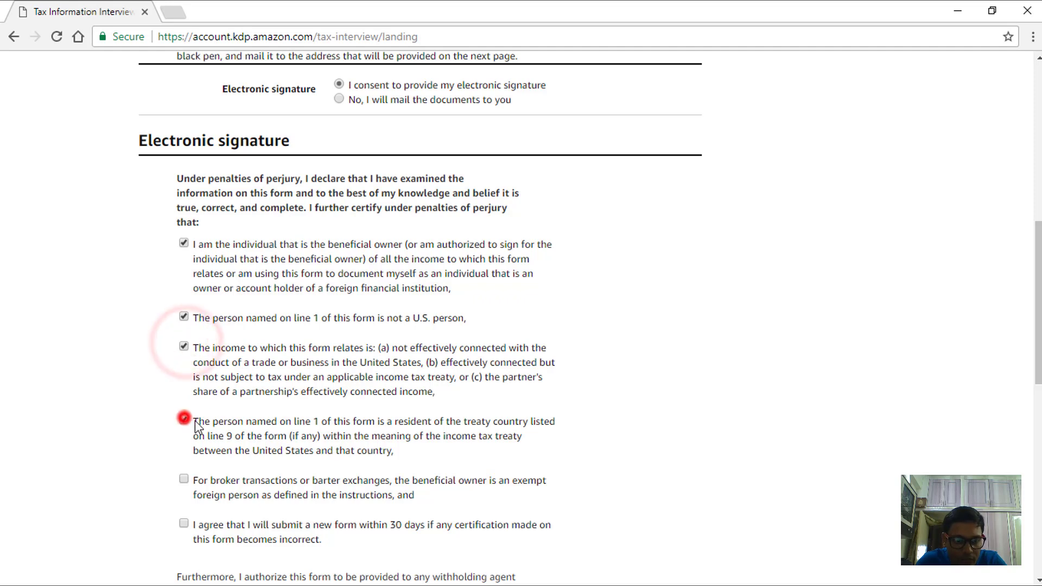
left_click(184, 480)
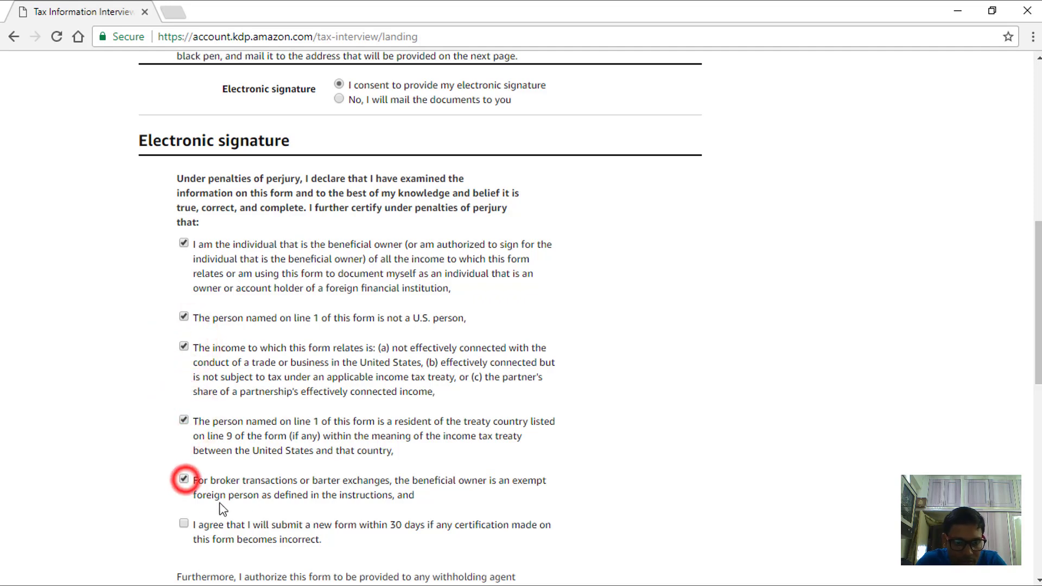
left_click(184, 524)
- Sign with the beneficial owner's full name and fill in the account e-mail
scroll(337, 320, "down", 3)
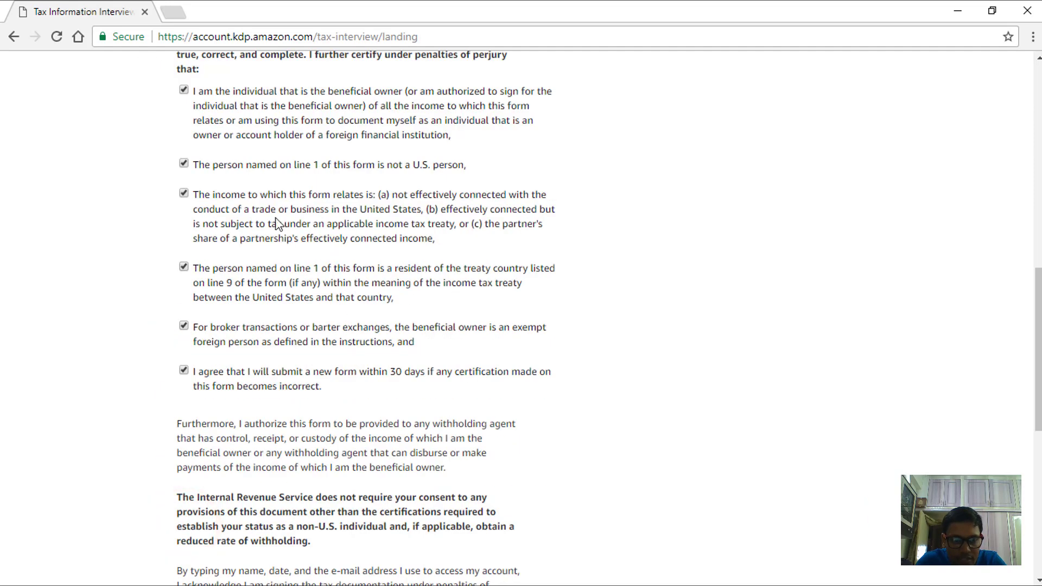
scroll(519, 302, "down", 2)
scroll(336, 271, "down", 3)
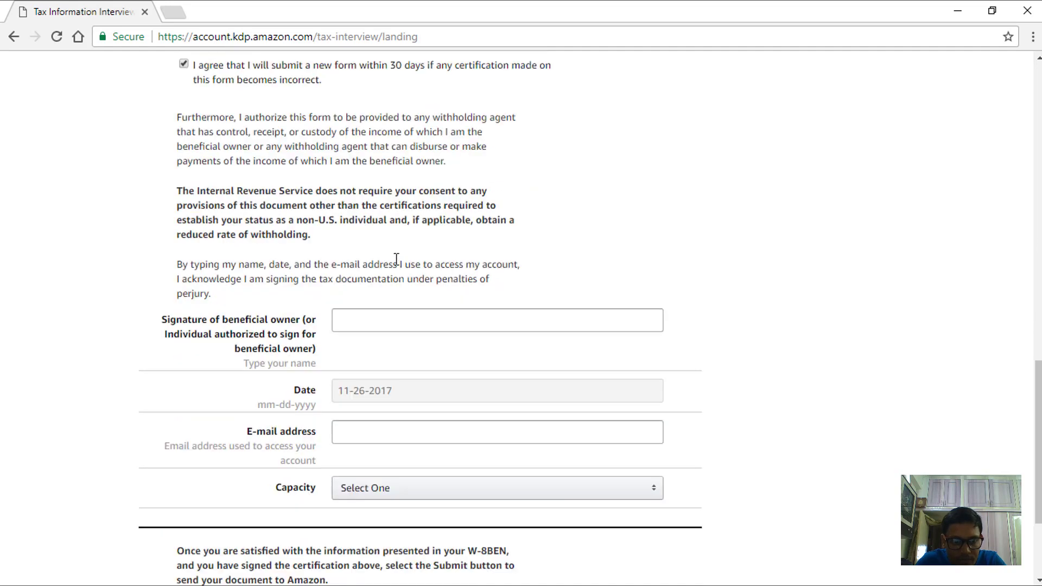
scroll(315, 258, "down", 1)
left_click(363, 243)
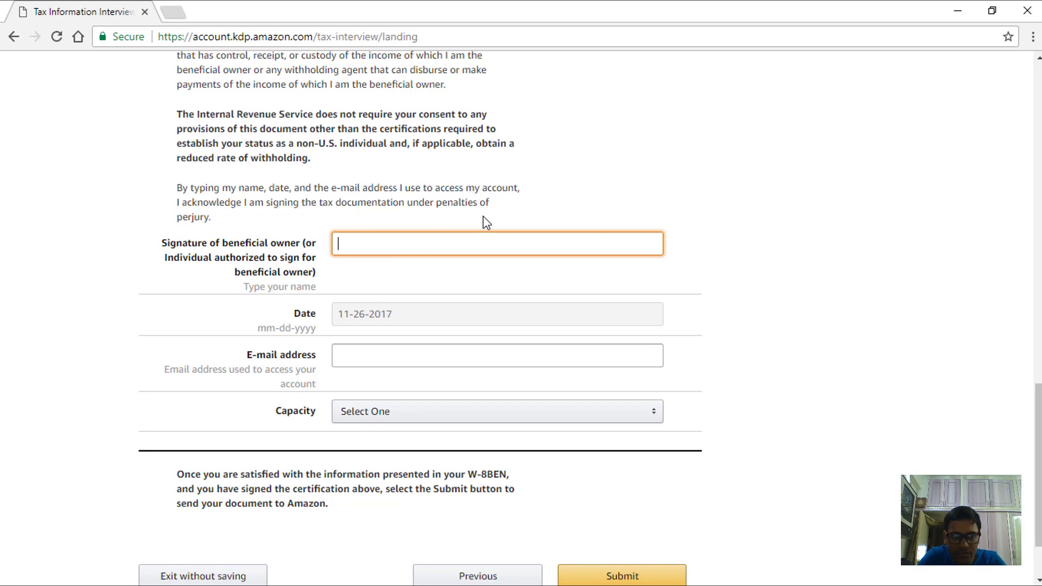
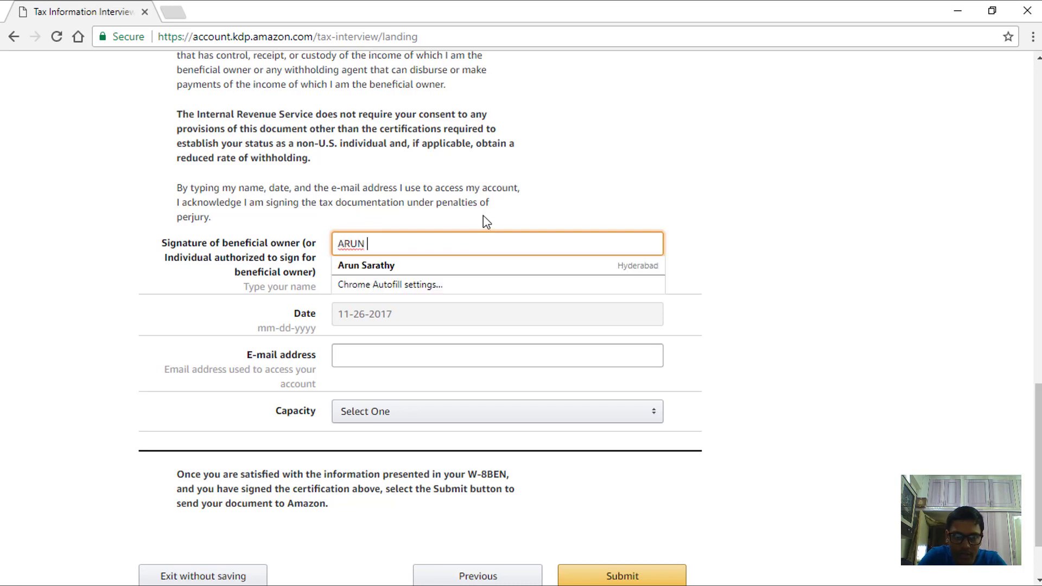
key("Tab")
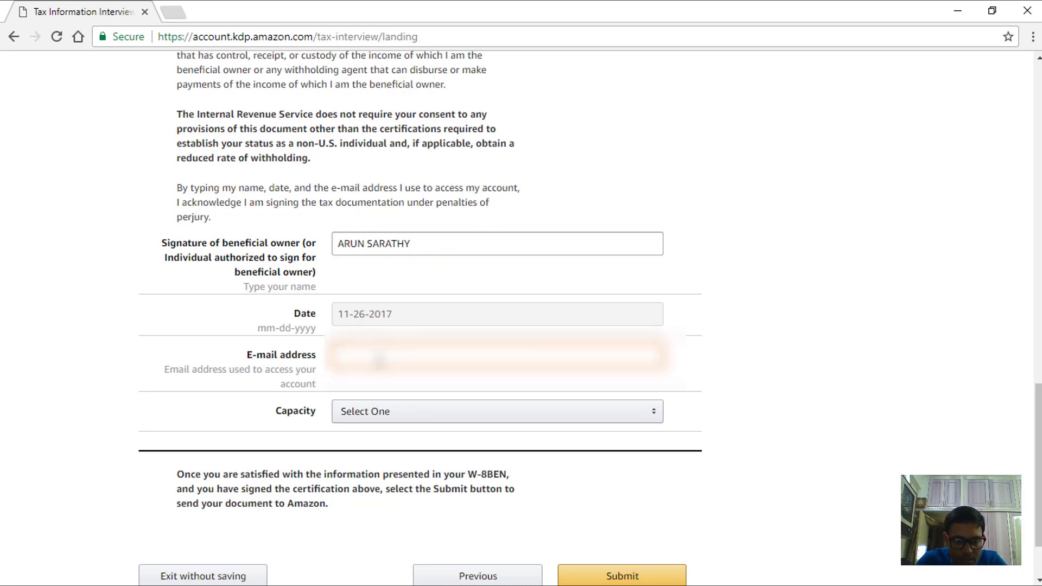
left_click(374, 358)
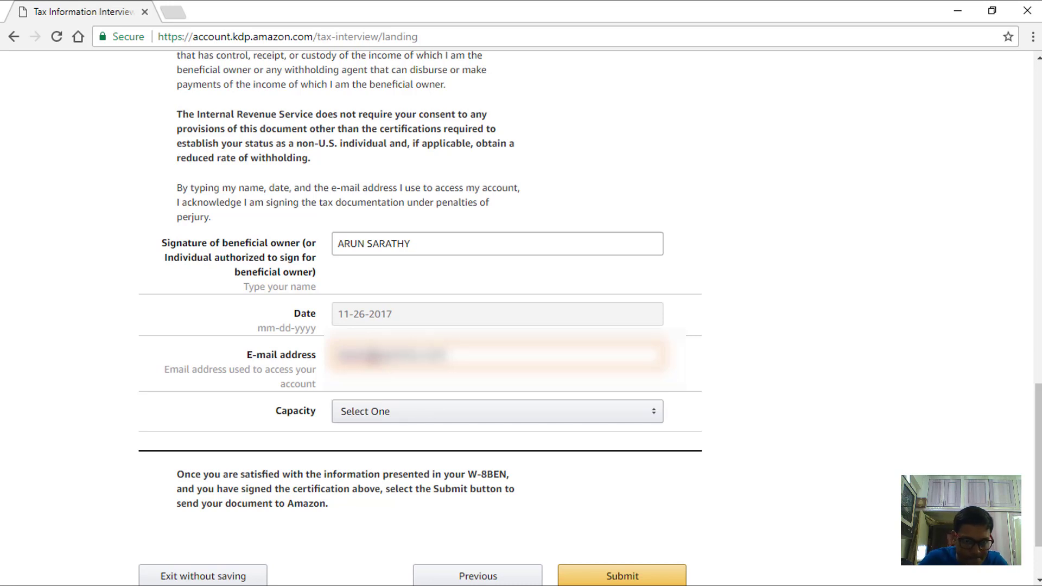
- Set the signing capacity to Individual
left_click(384, 411)
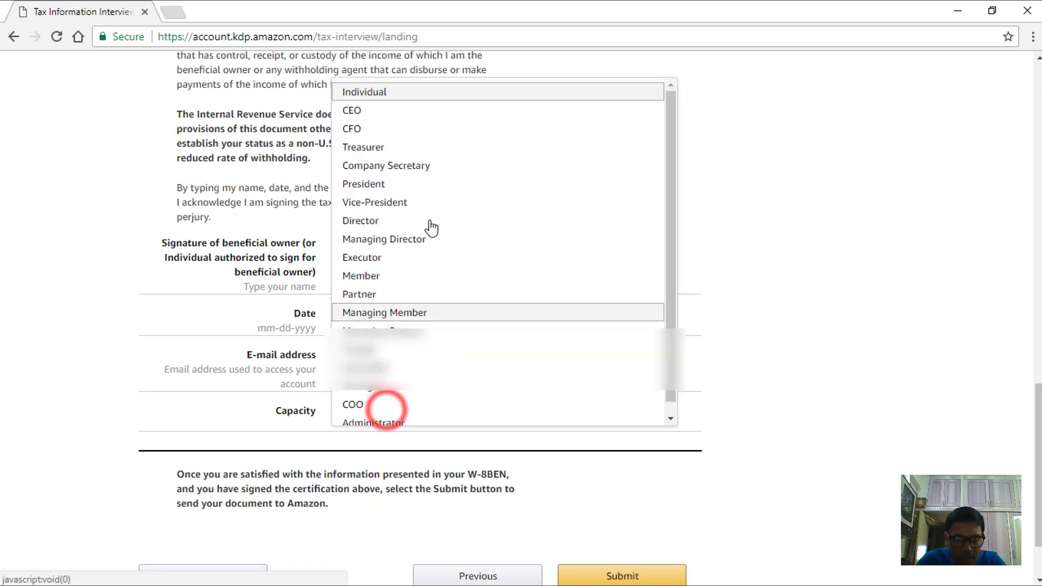
left_click(384, 94)
left_click(749, 405)
scroll(750, 405, "down", 2)
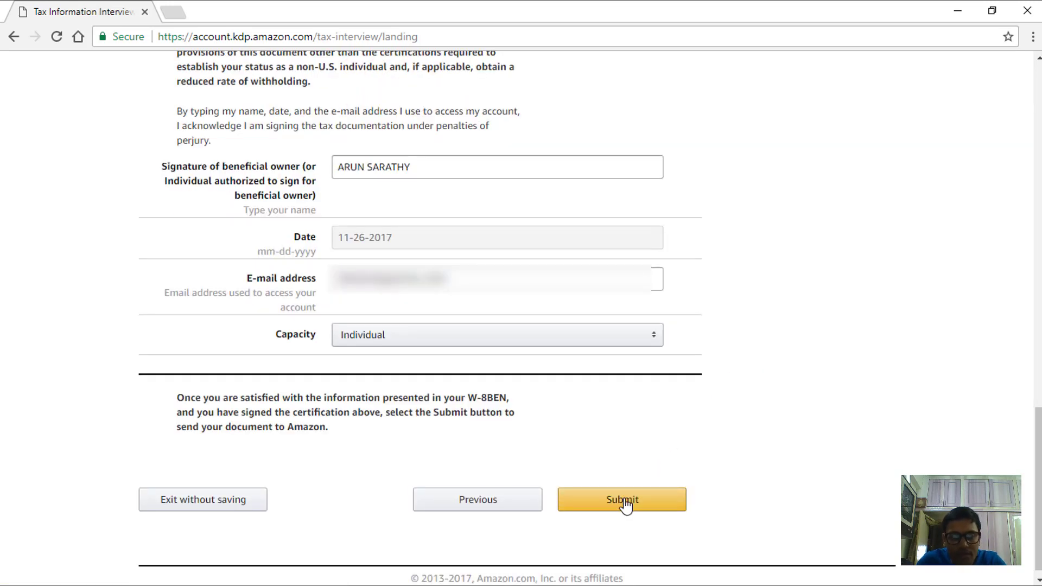
left_click(856, 312)
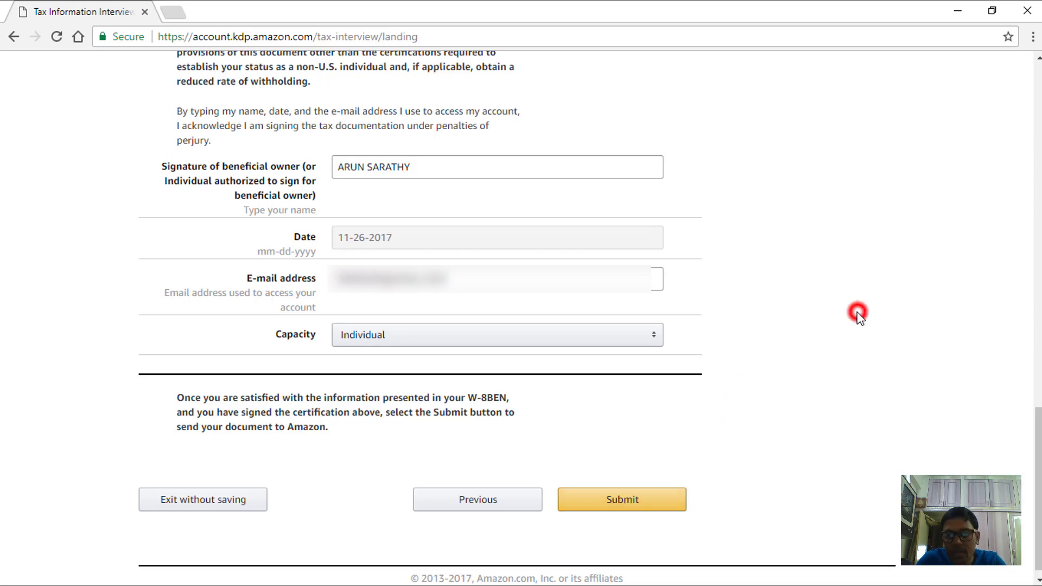
scroll(861, 314, "up", 15)
scroll(661, 312, "up", 1)
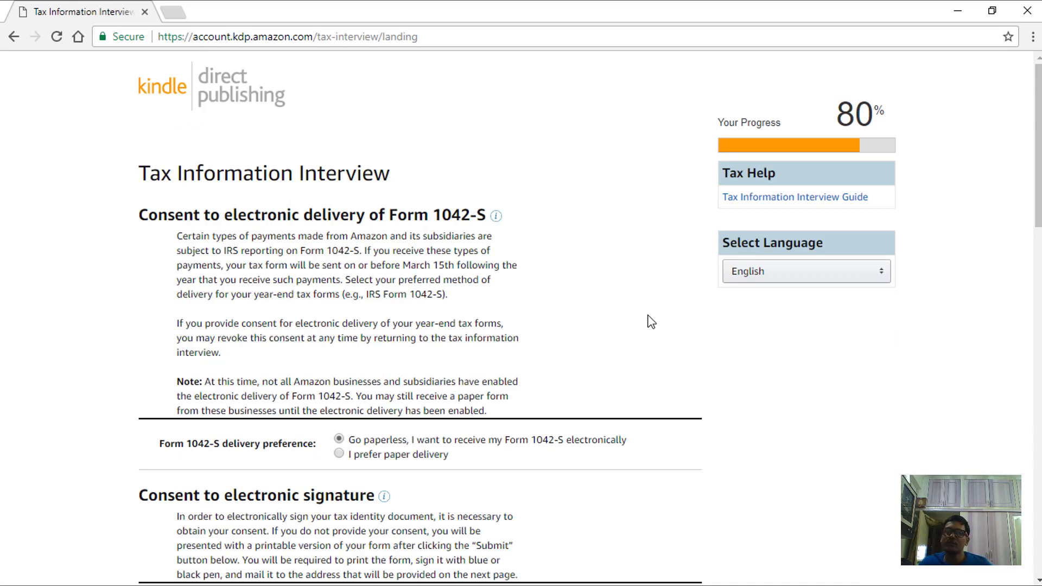